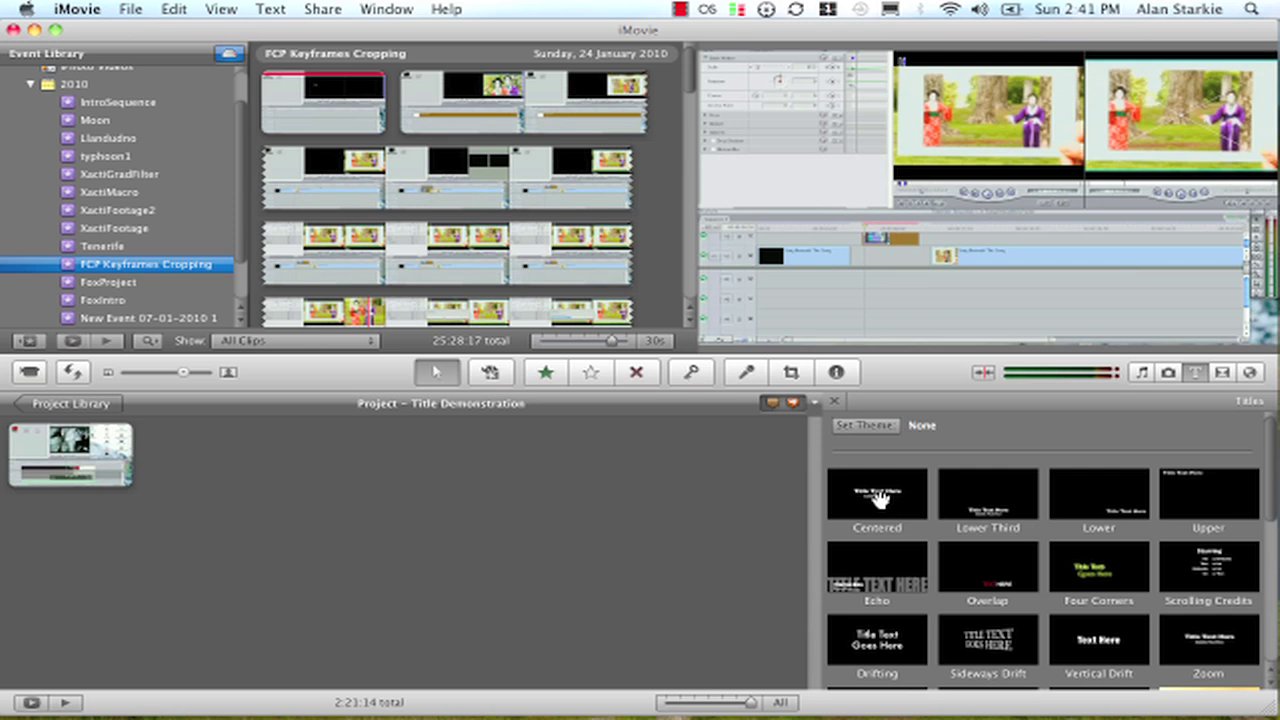
Place a Centered title at the project's start and give it the Underwater background.
left_click_drag(880, 505, 8, 460)
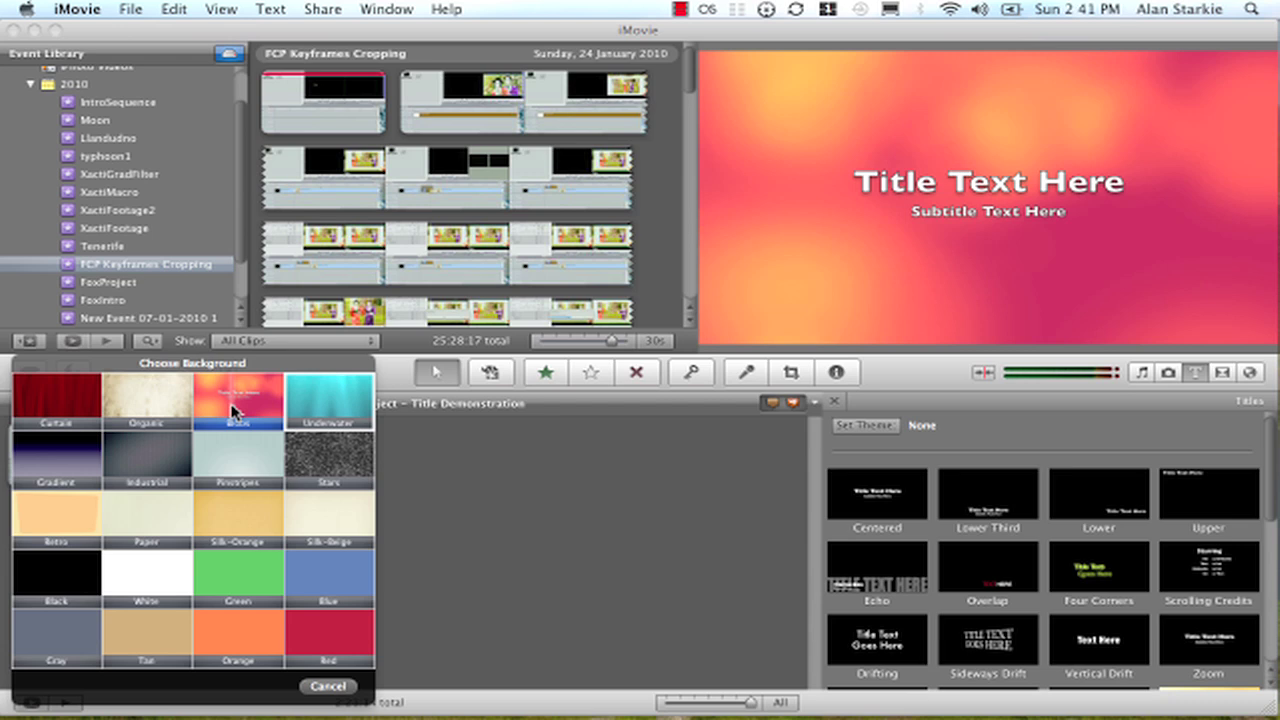
left_click(338, 404)
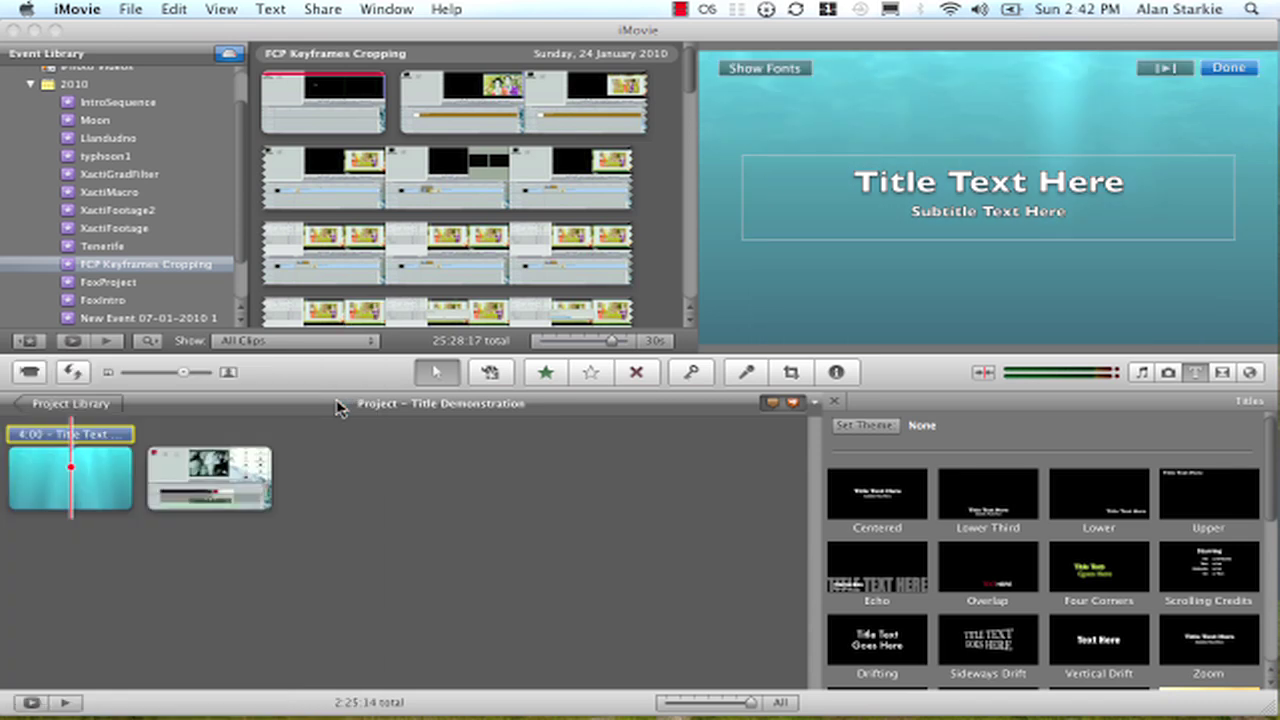
Replace the Underwater title's placeholder text with the person's name, leaving no subtitle.
left_click(908, 180)
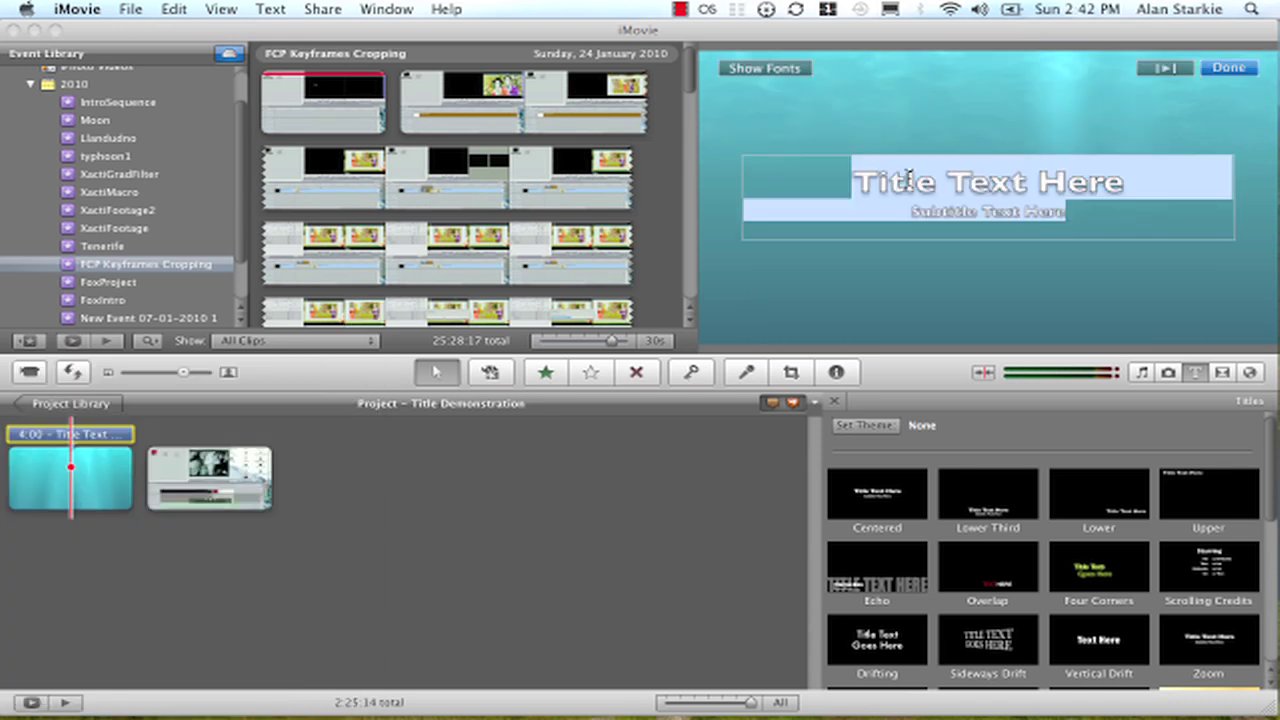
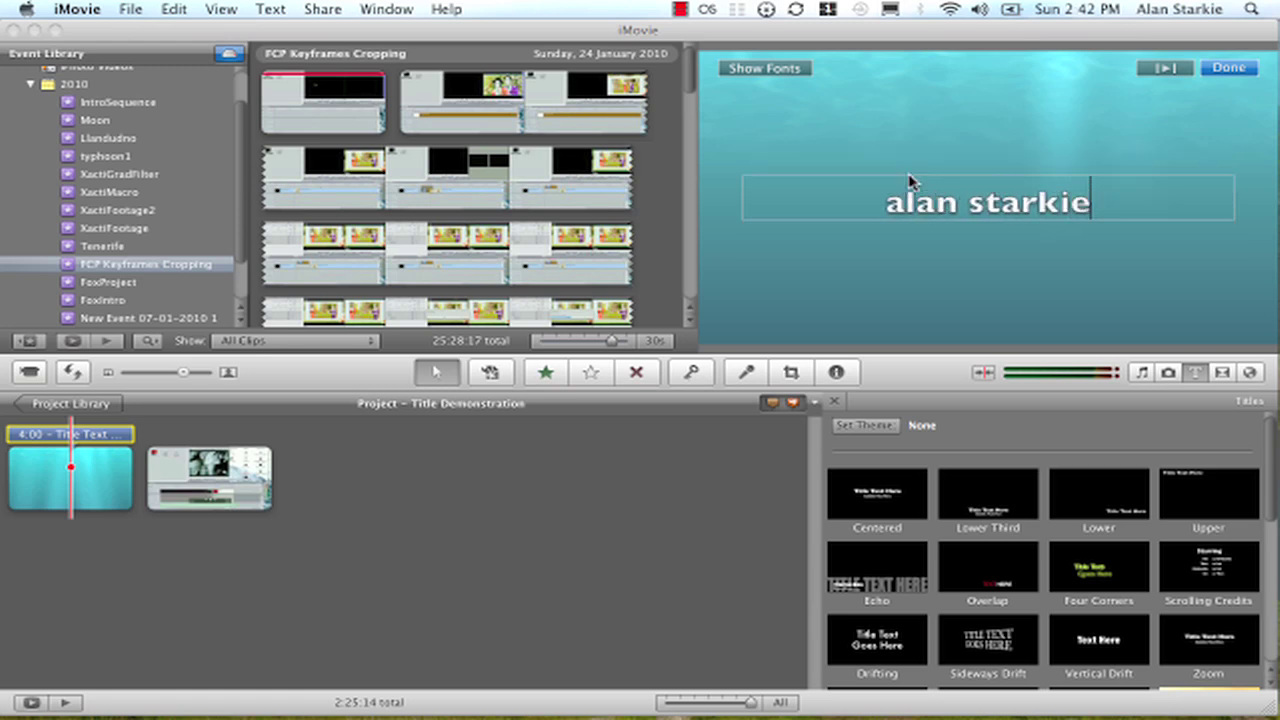
left_click(1008, 244)
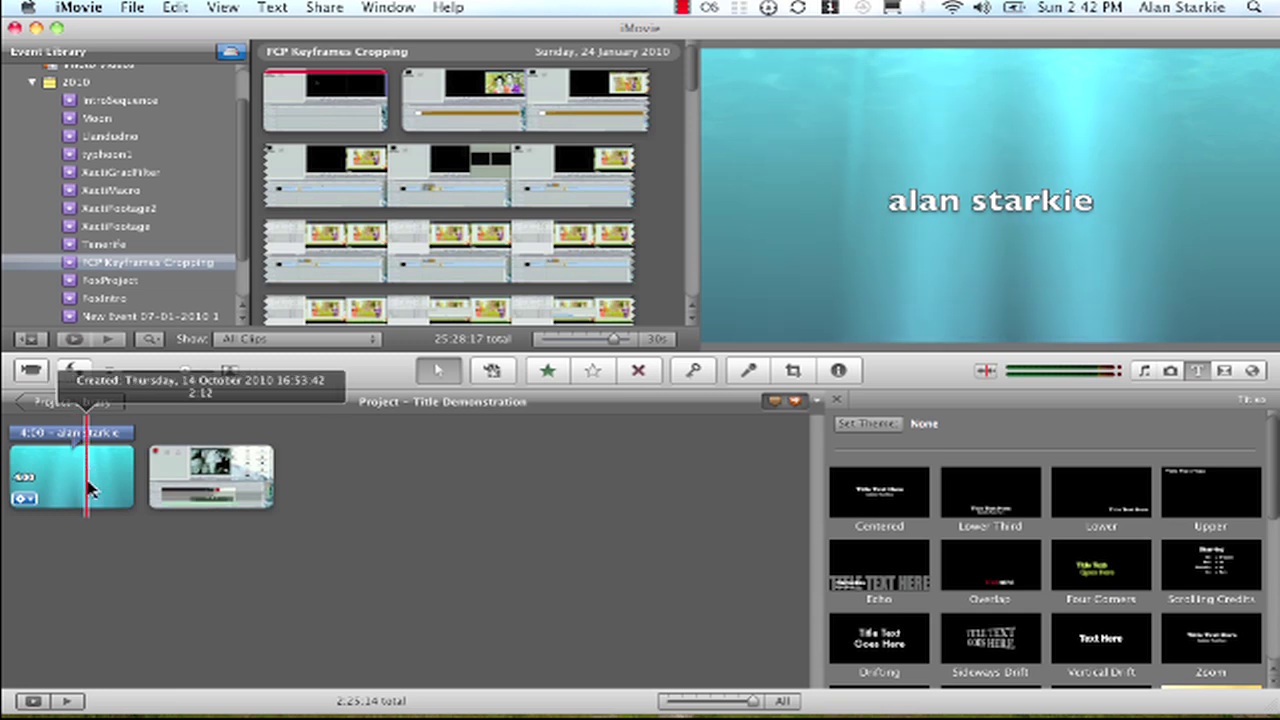
Reopen and close the name title, then display the IntroSequence event's clips.
left_click(88, 489)
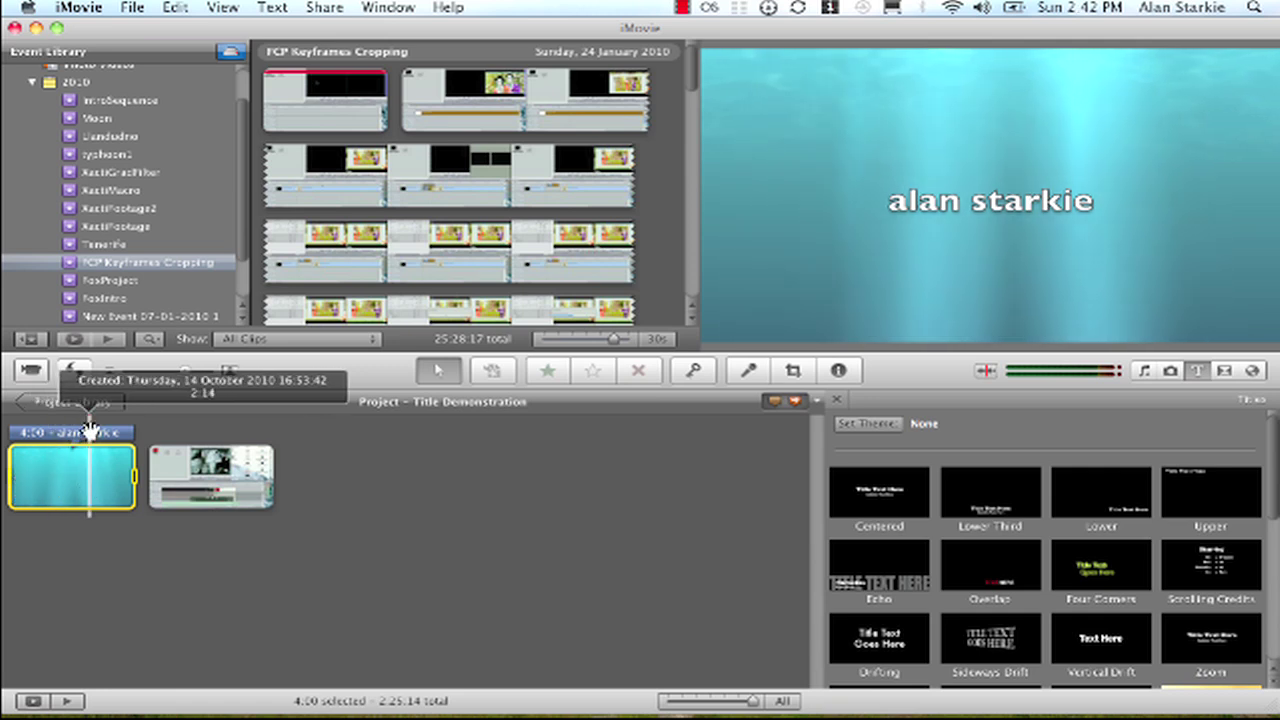
left_click(90, 433)
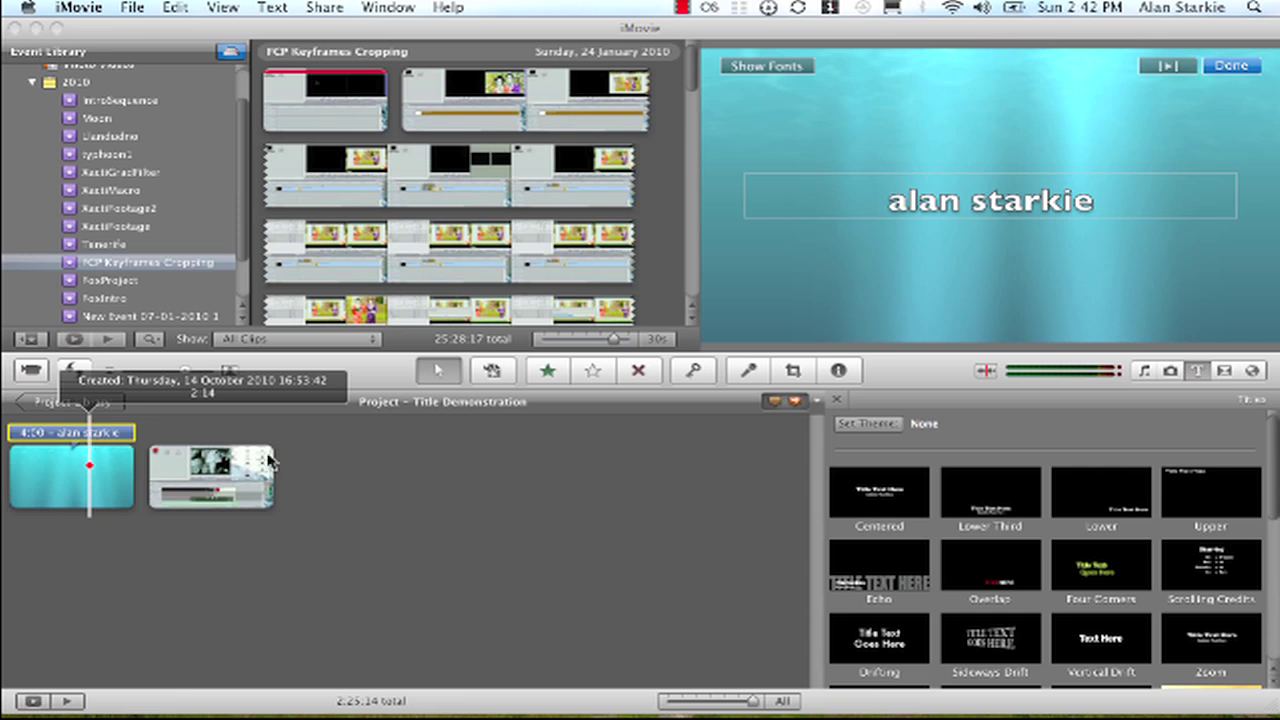
left_click(446, 536)
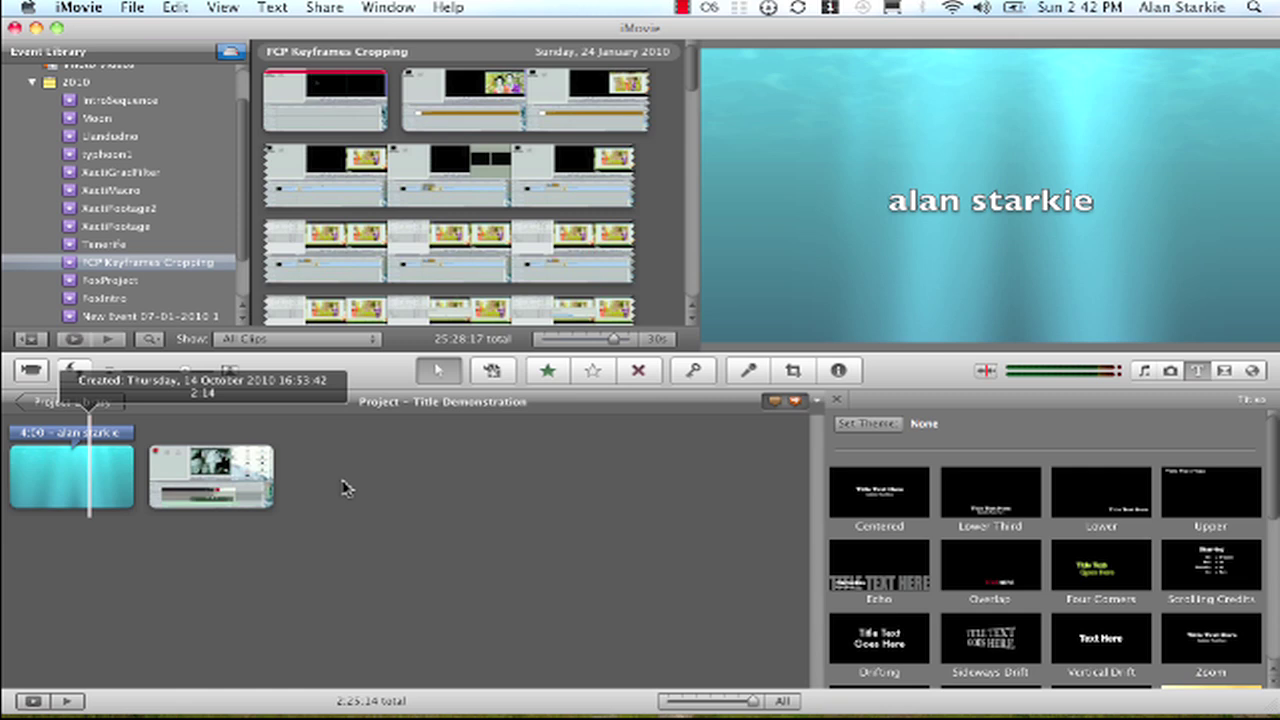
left_click(124, 101)
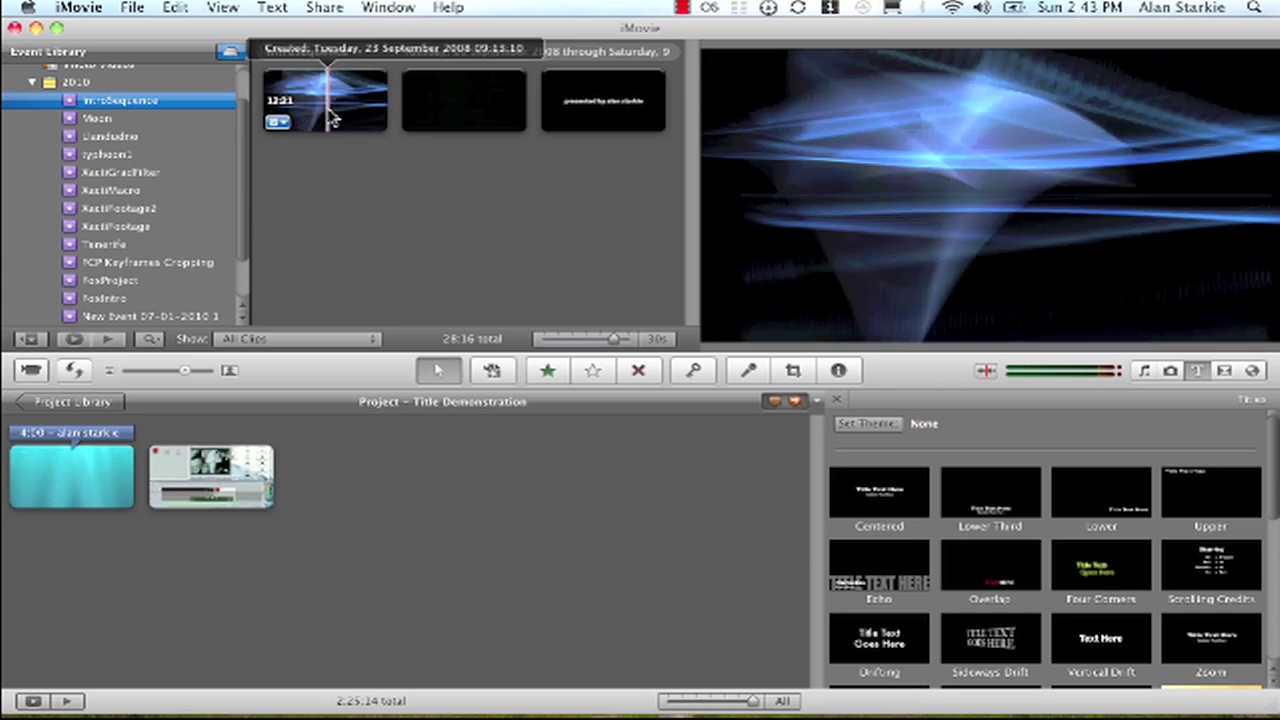
Add the whole blue abstract IntroSequence clip after the title and overlay a Centered title.
left_click(330, 110)
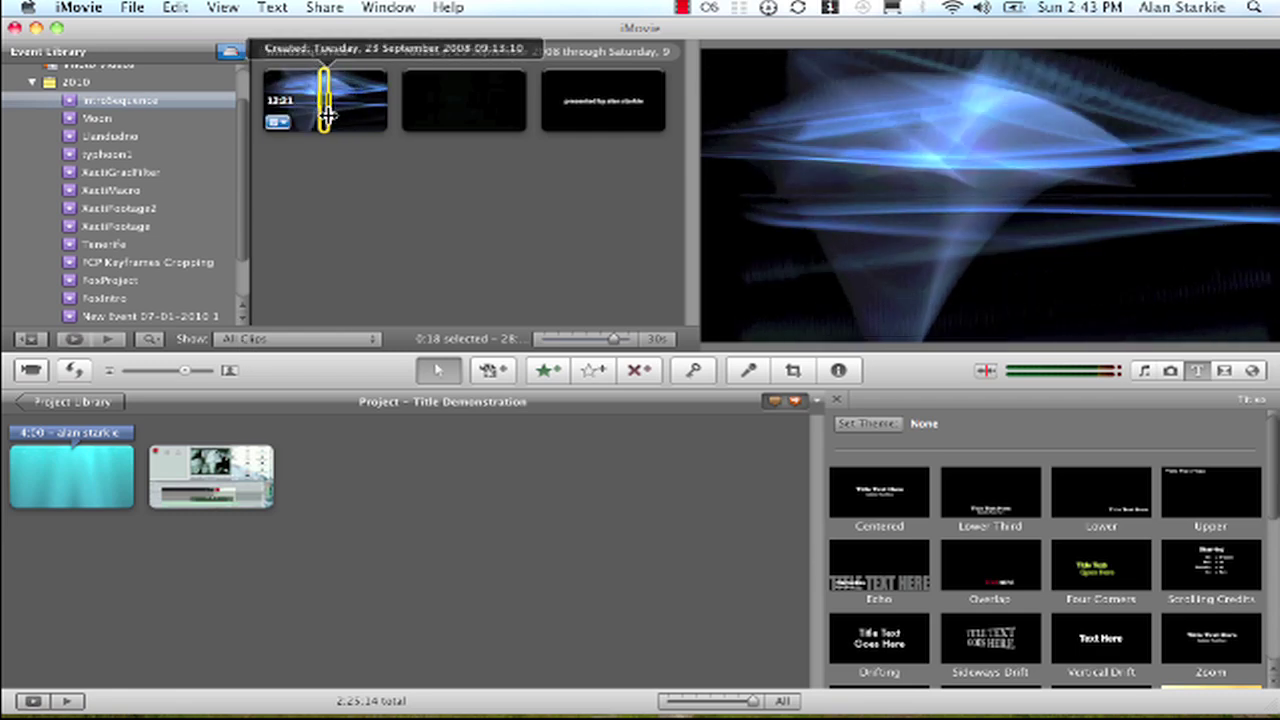
left_click(377, 192)
left_click_drag(377, 122, 147, 495)
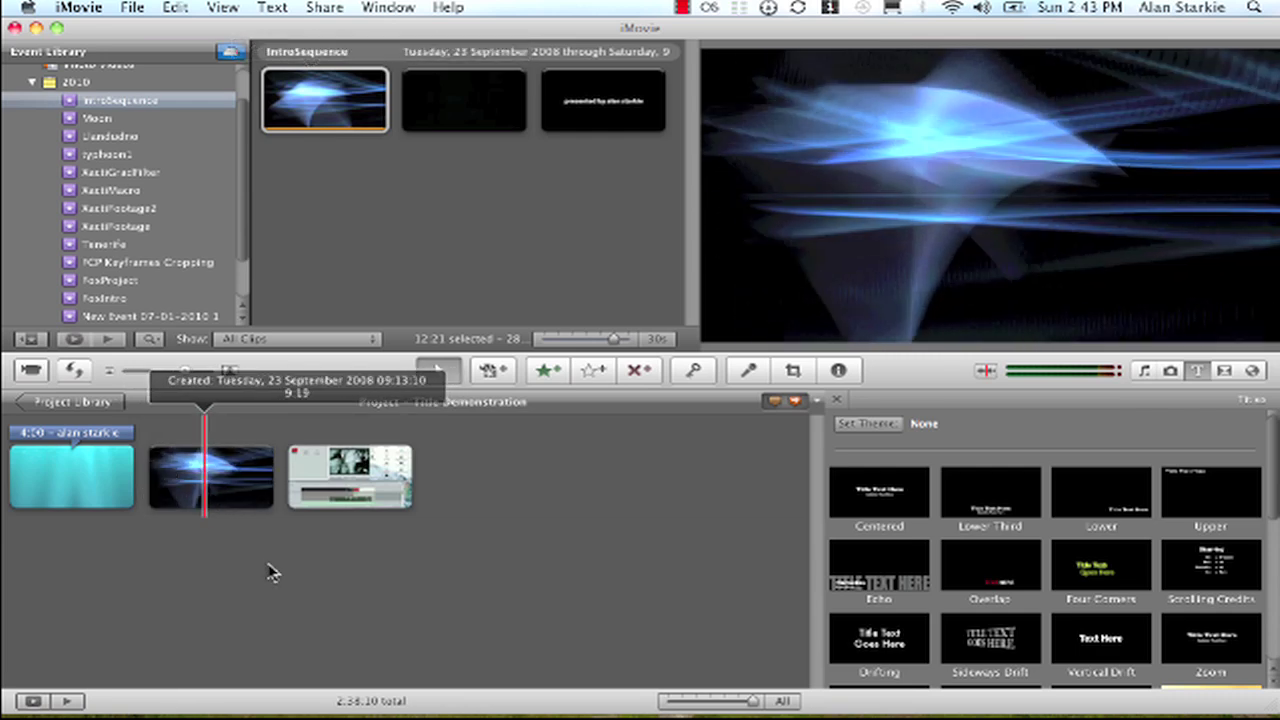
left_click(262, 495)
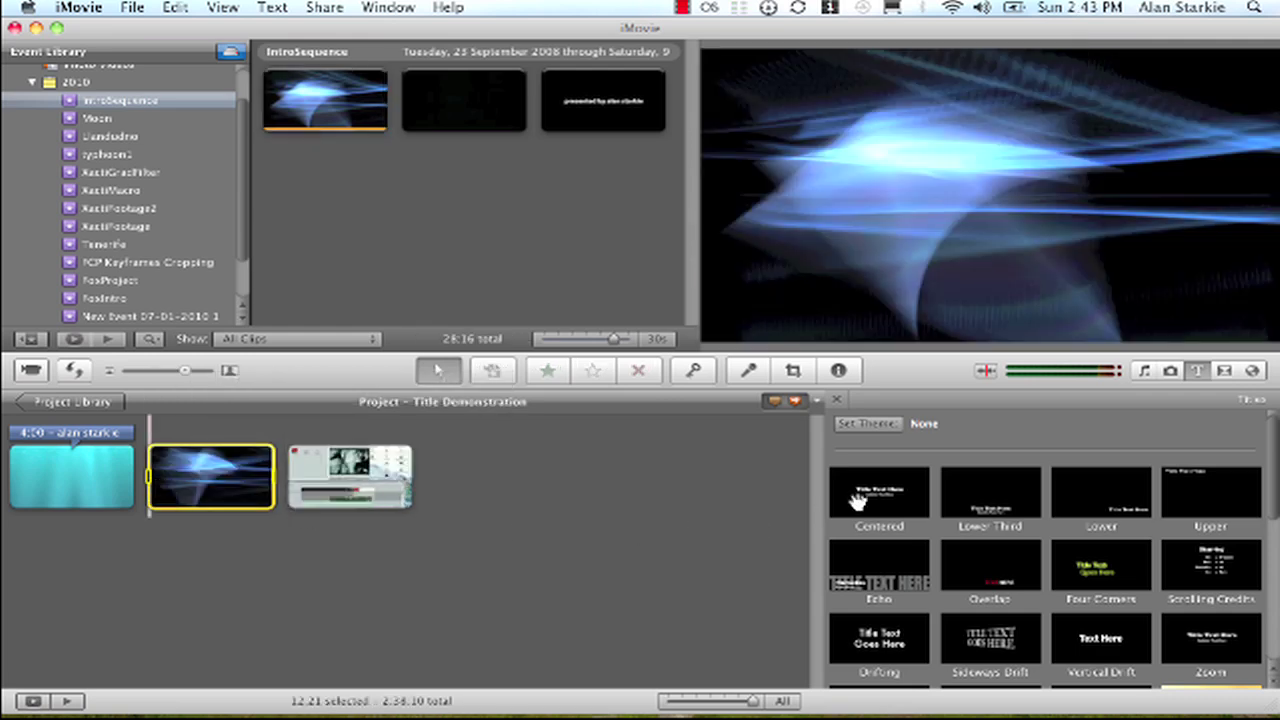
mouse_move(855, 500)
left_mouse_down()
mouse_move(563, 511)
mouse_move(298, 492)
mouse_move(209, 480)
mouse_move(208, 468)
left_mouse_up()
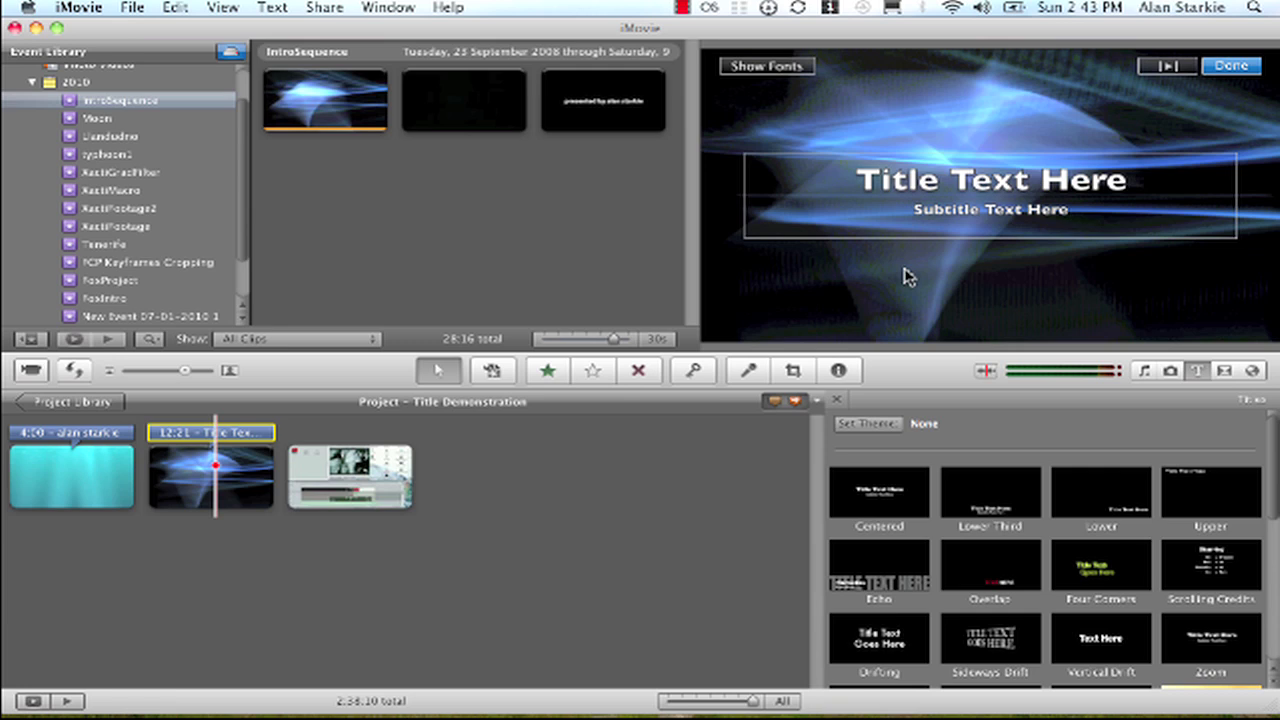
Type the person's name into the blue clip's Centered title, preview playback, and reopen it.
left_click(908, 186)
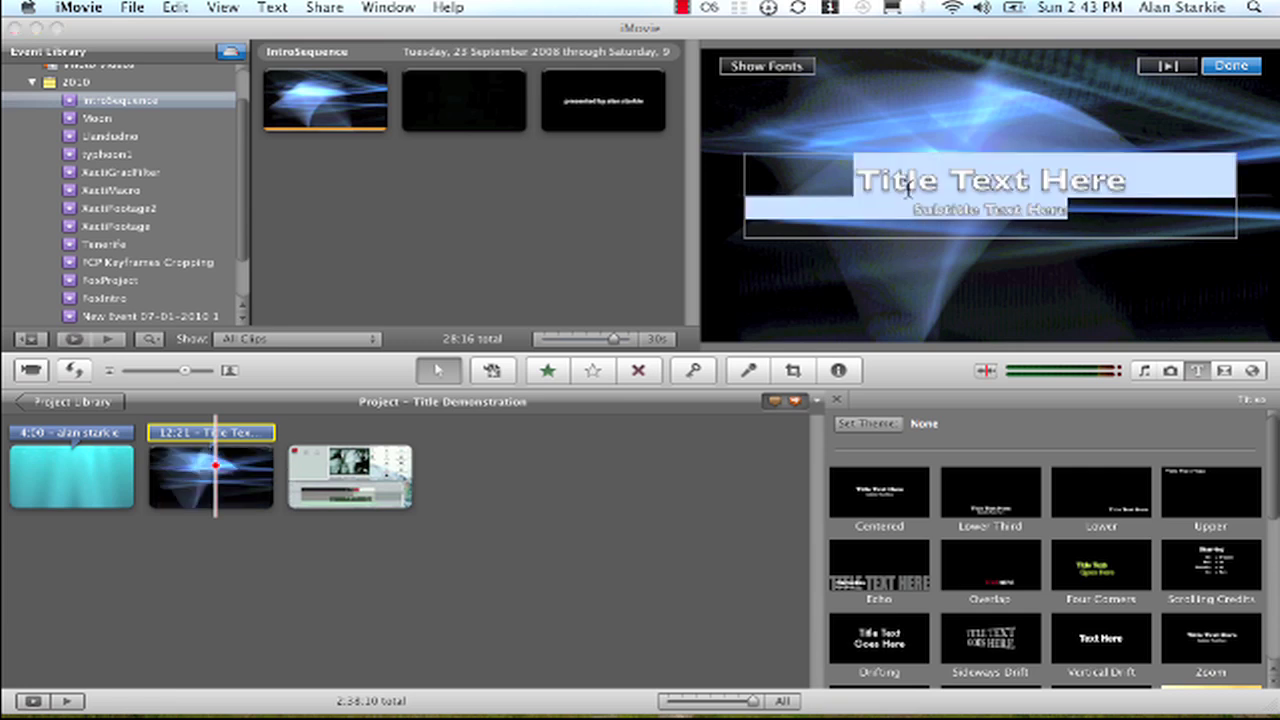
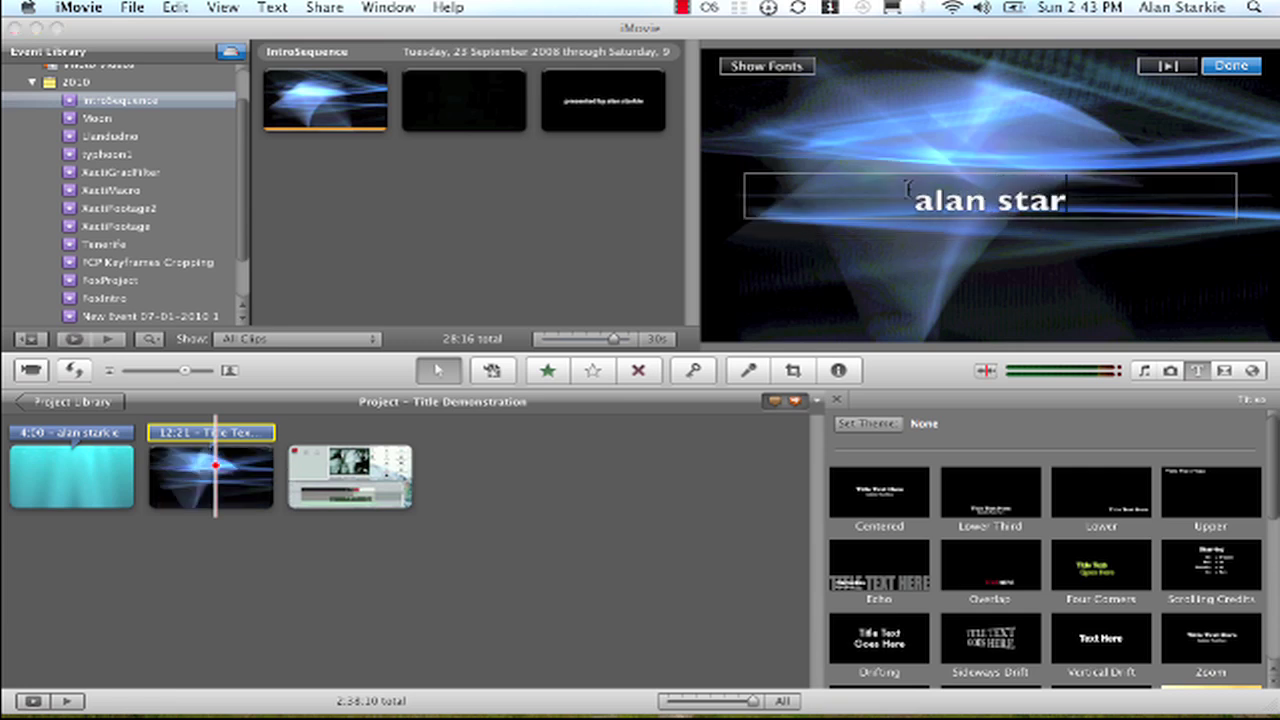
left_click(1034, 260)
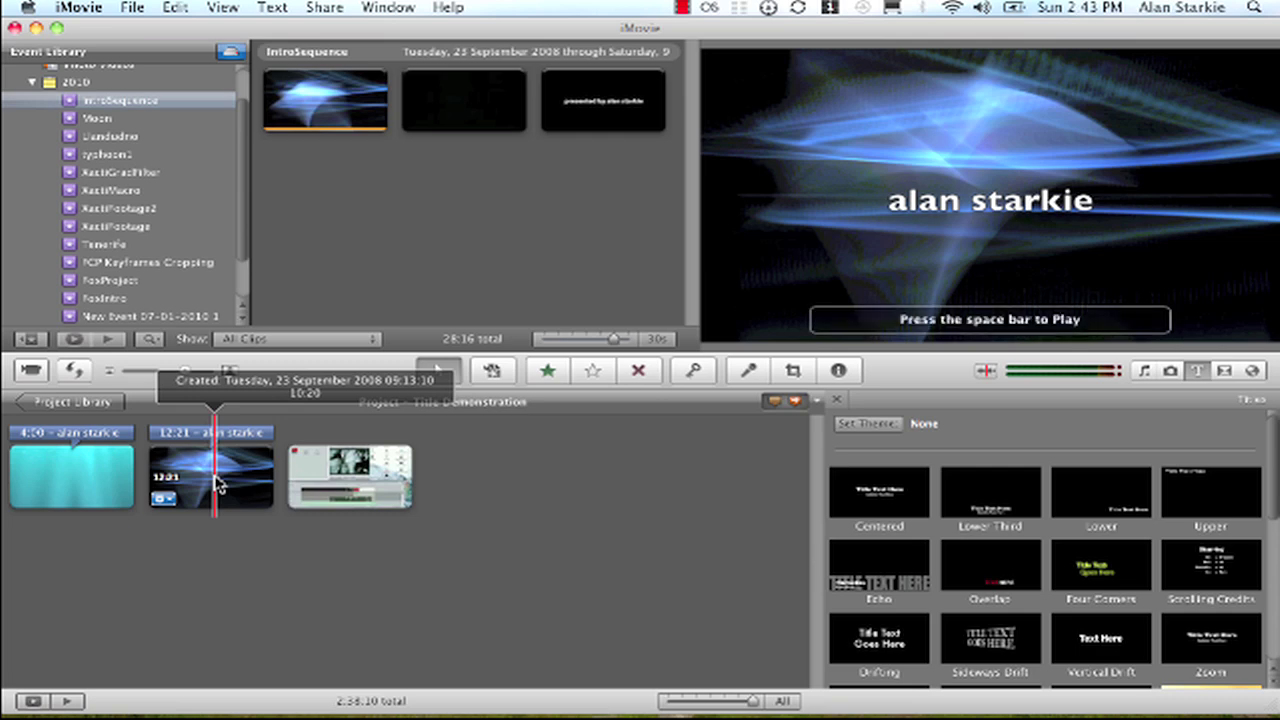
key("space")
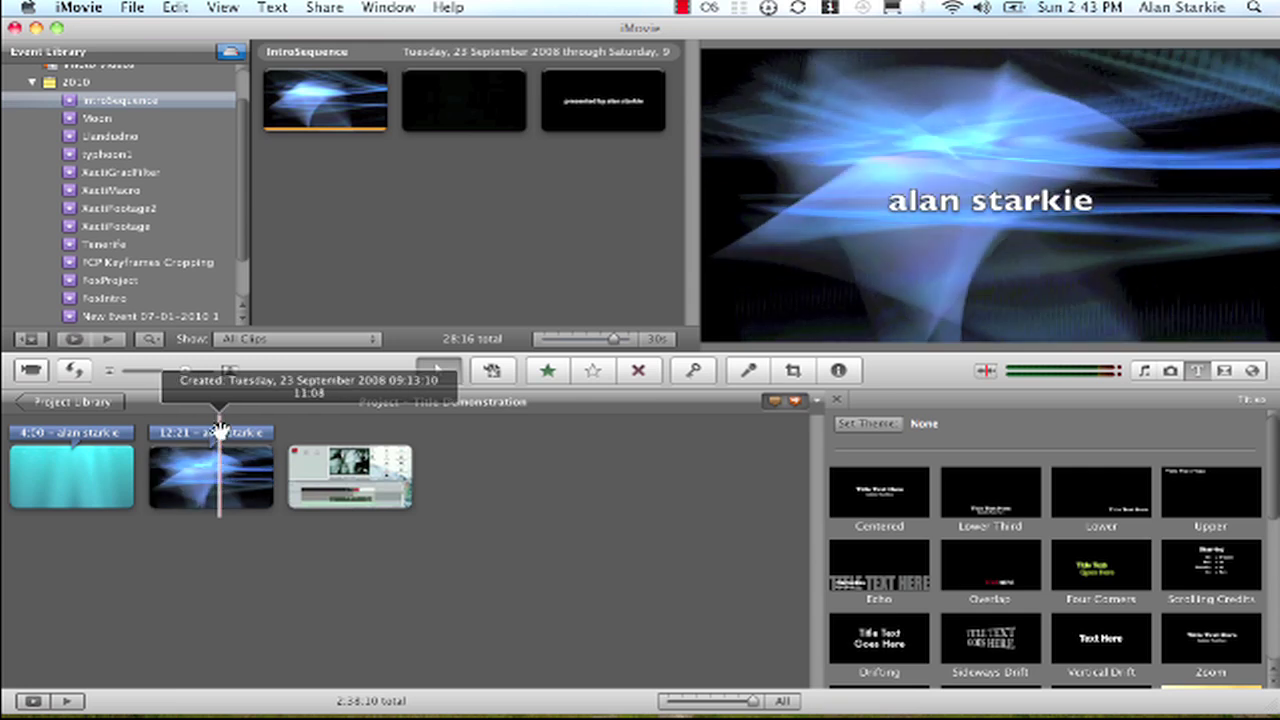
left_click(219, 431)
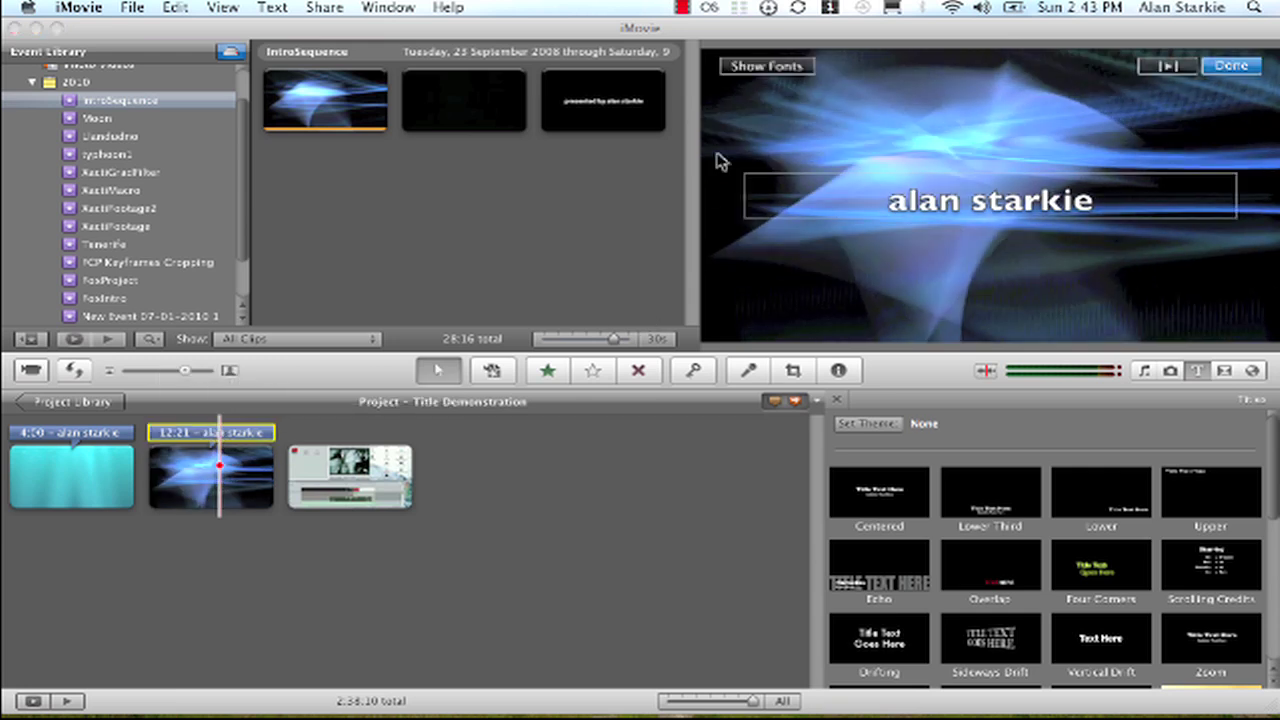
Show the font choices and try Apple Chancery on the blue clip's title.
left_click(762, 67)
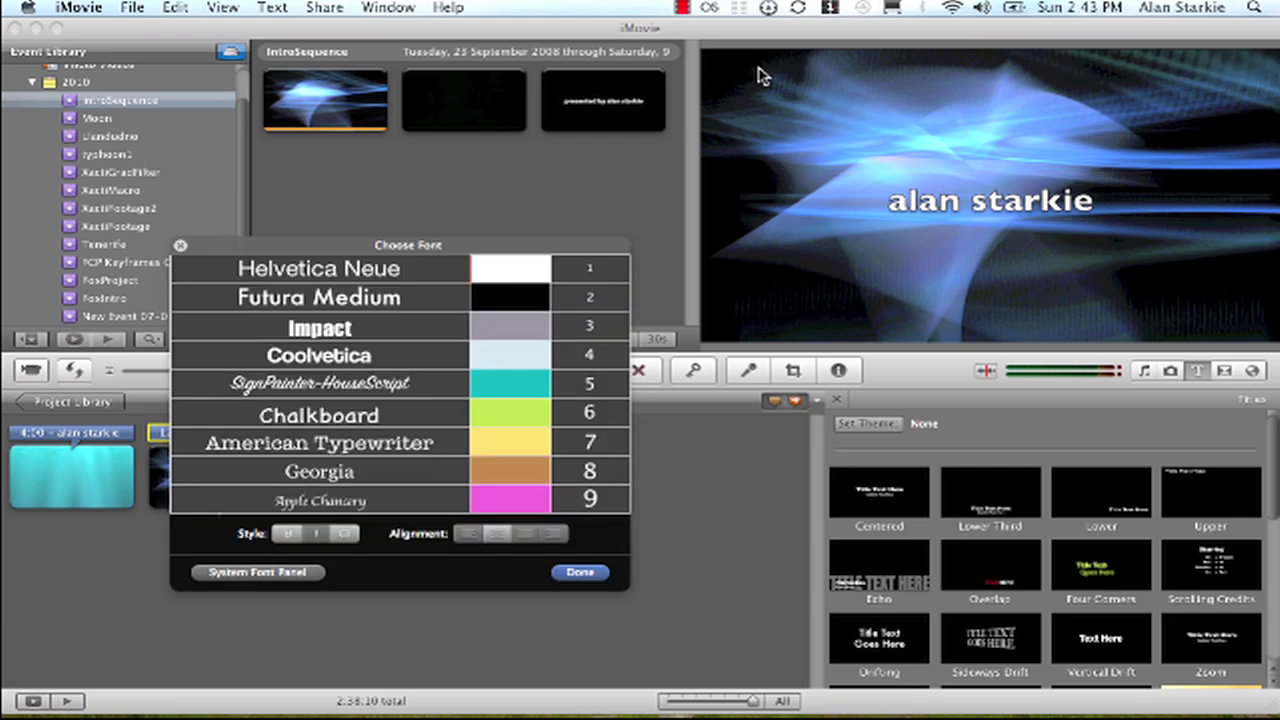
left_click(385, 297)
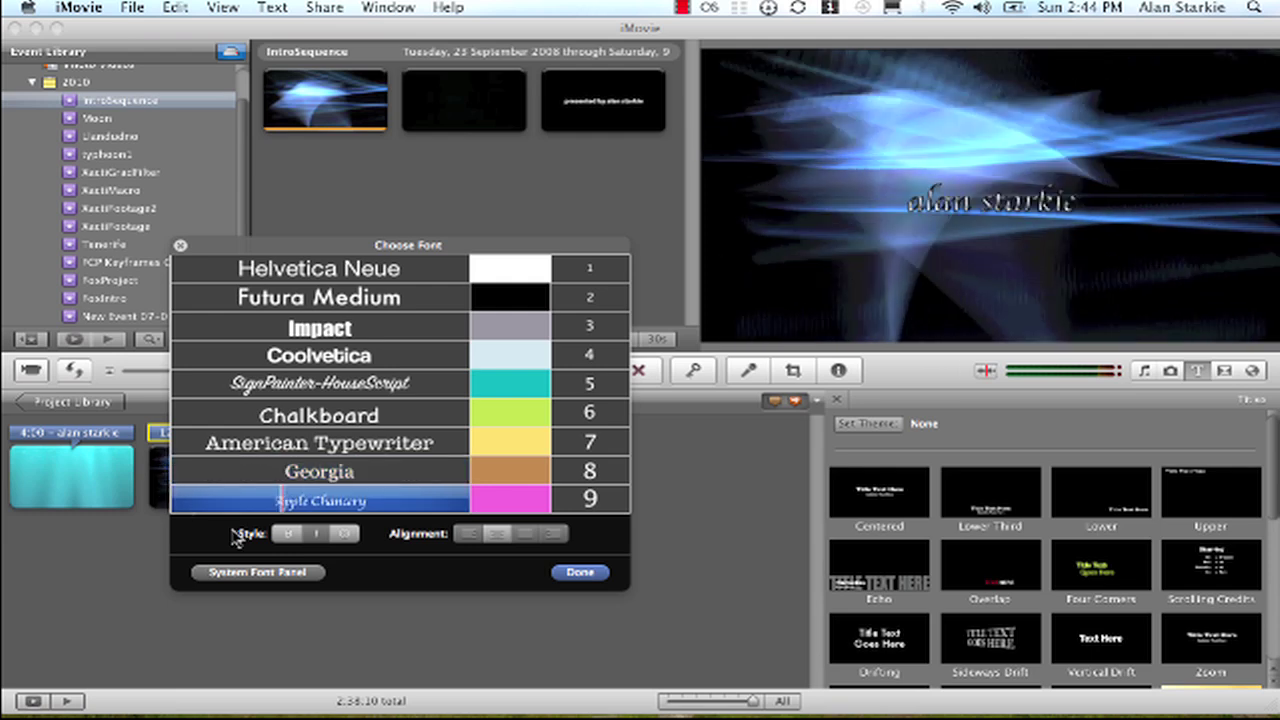
Switch to the full system Fonts panel and browse its font list.
left_click(257, 573)
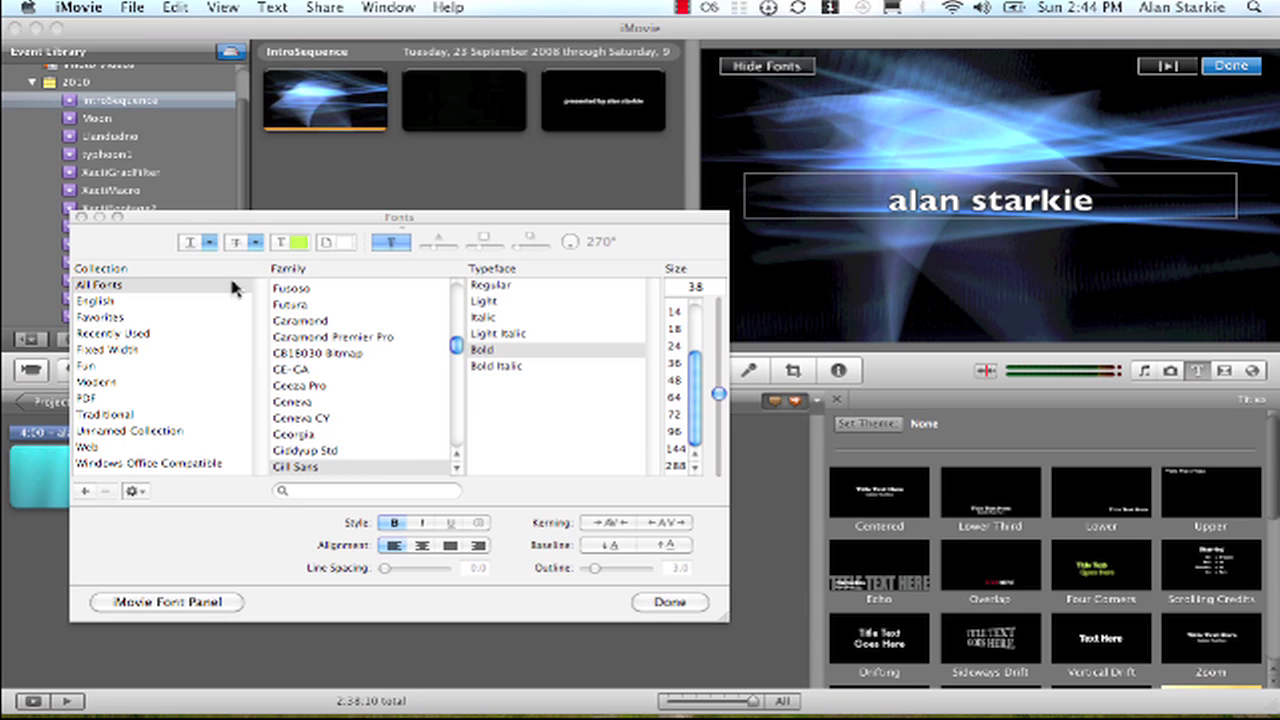
scroll(331, 293, "down", 10)
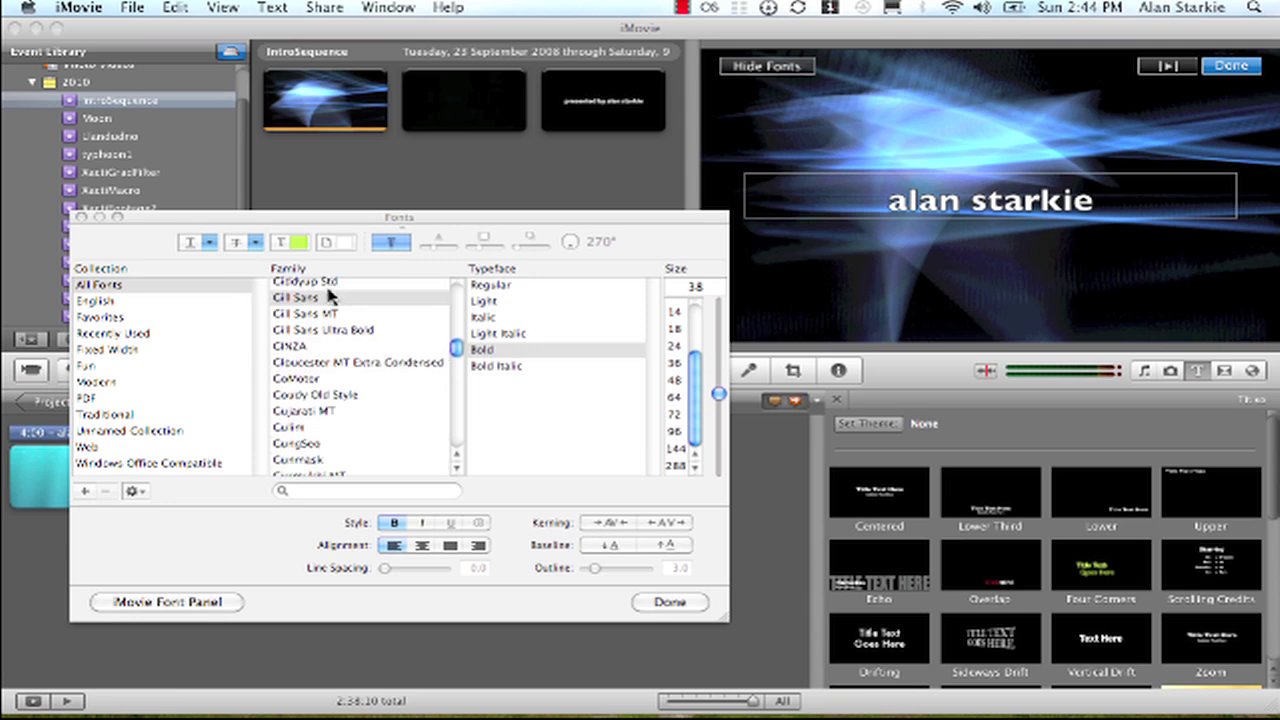
scroll(331, 293, "down", 8)
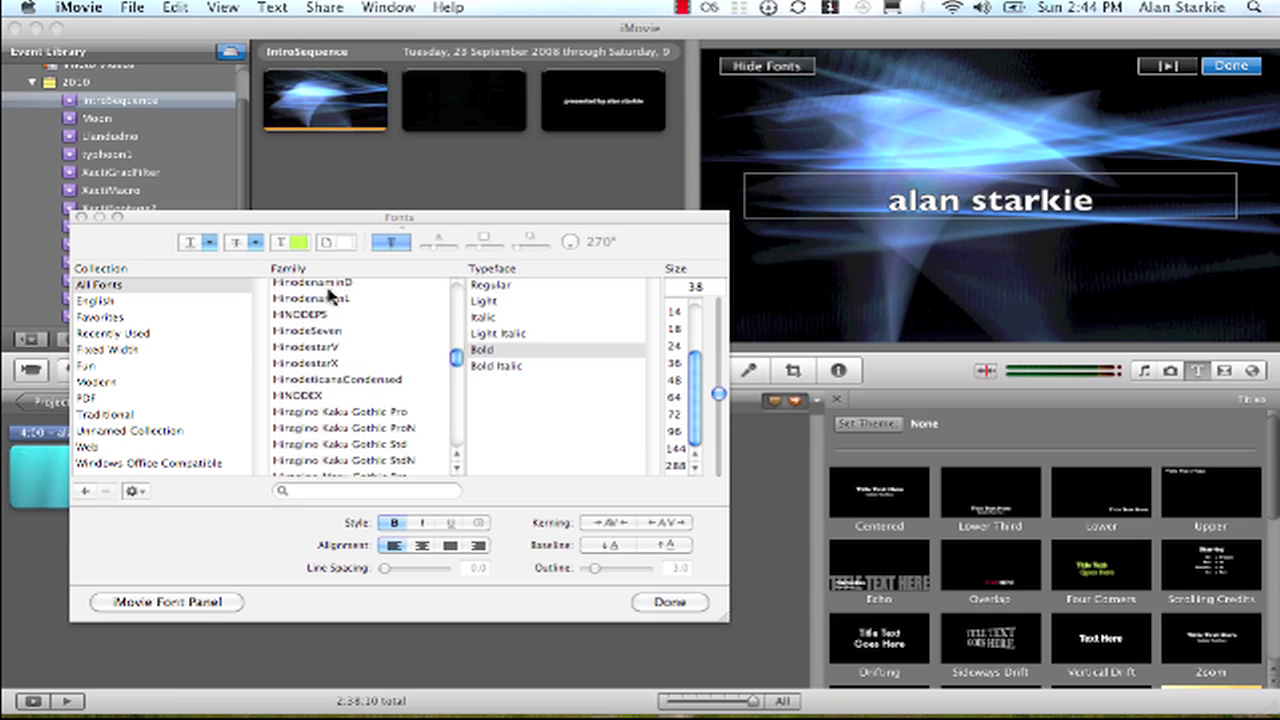
scroll(331, 295, "up", 12)
scroll(331, 293, "up", 10)
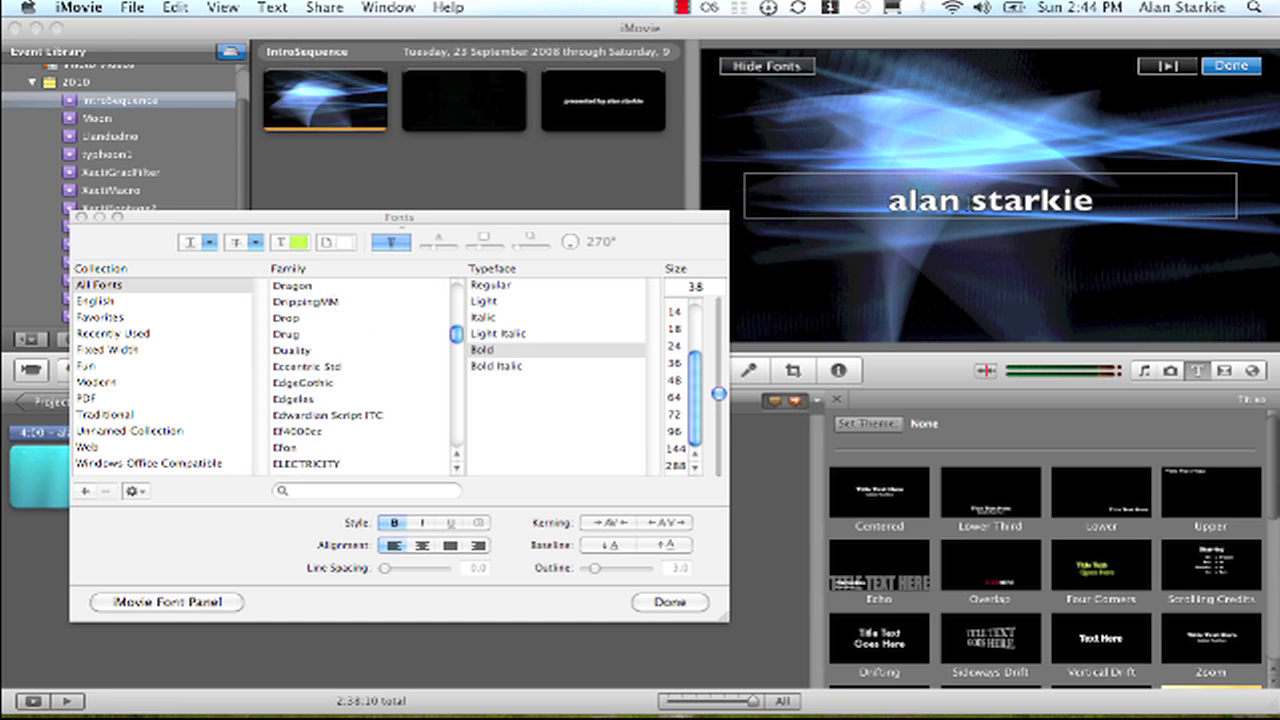
Try Dragon, DrippingMM, Drop, Drug and the next few font families on the whole title.
key("super+a")
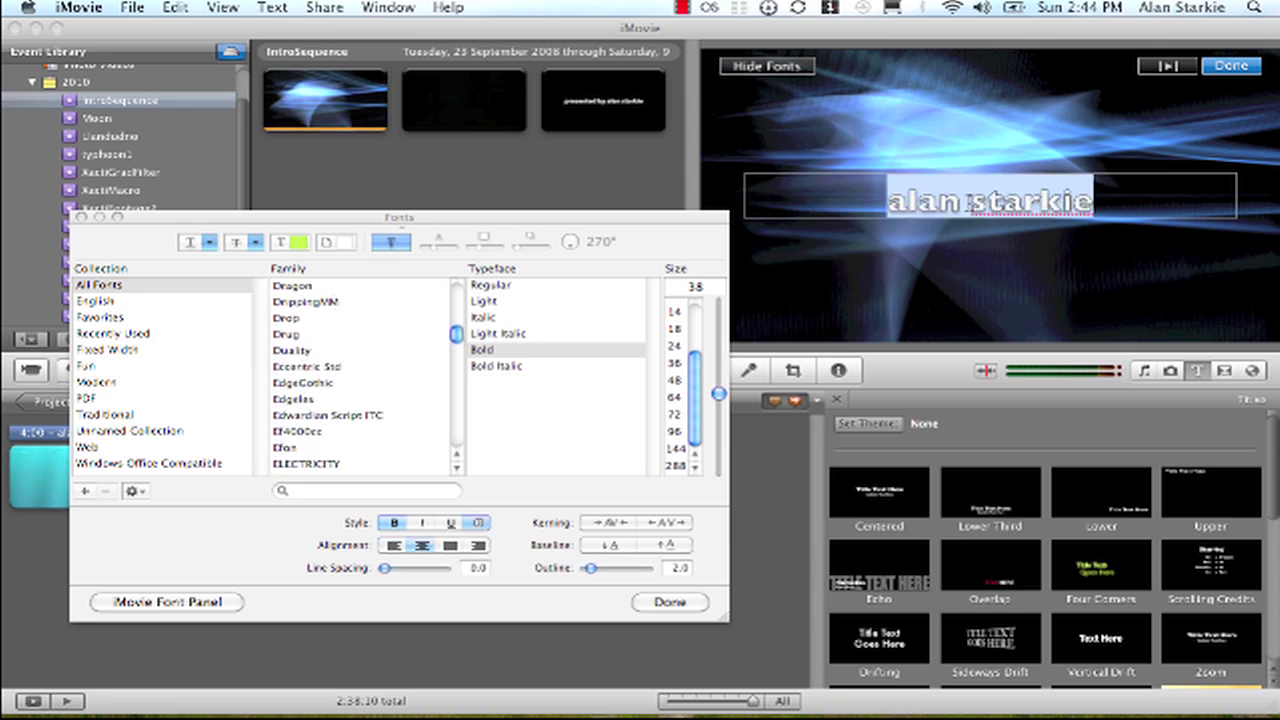
left_click(326, 287)
left_click(310, 302)
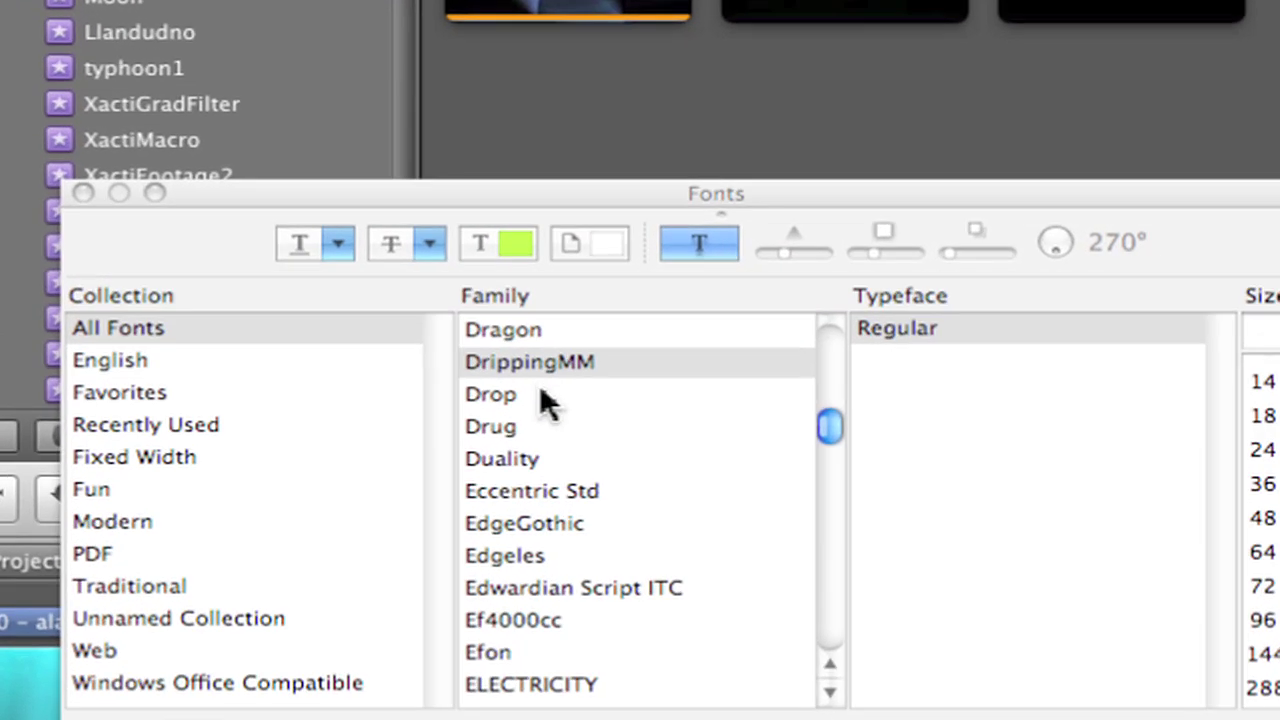
left_click(540, 393)
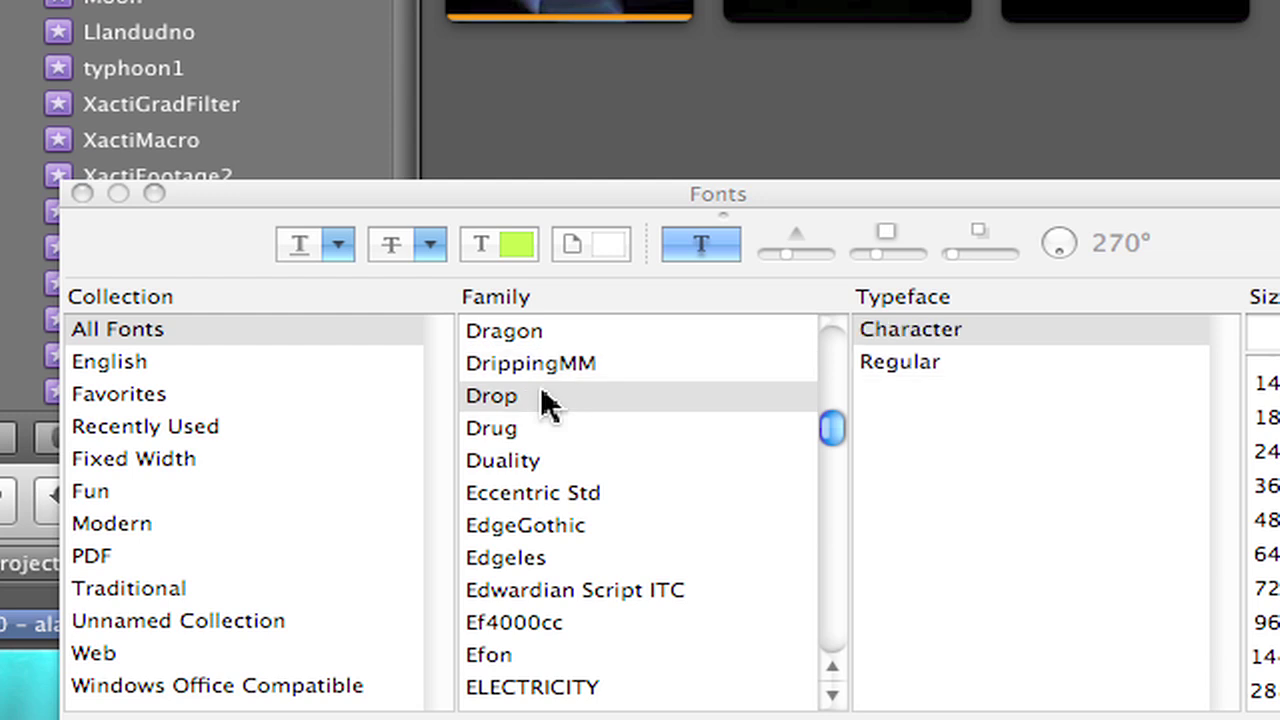
left_click(533, 426)
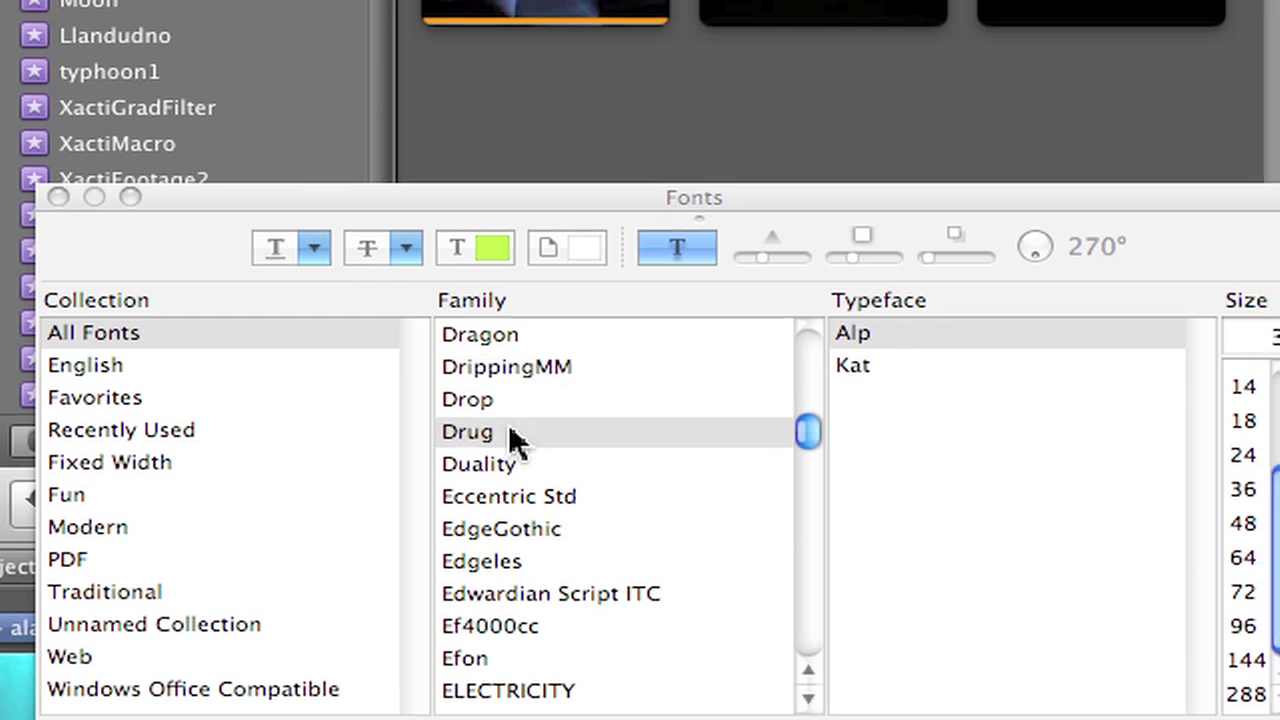
key("Down")
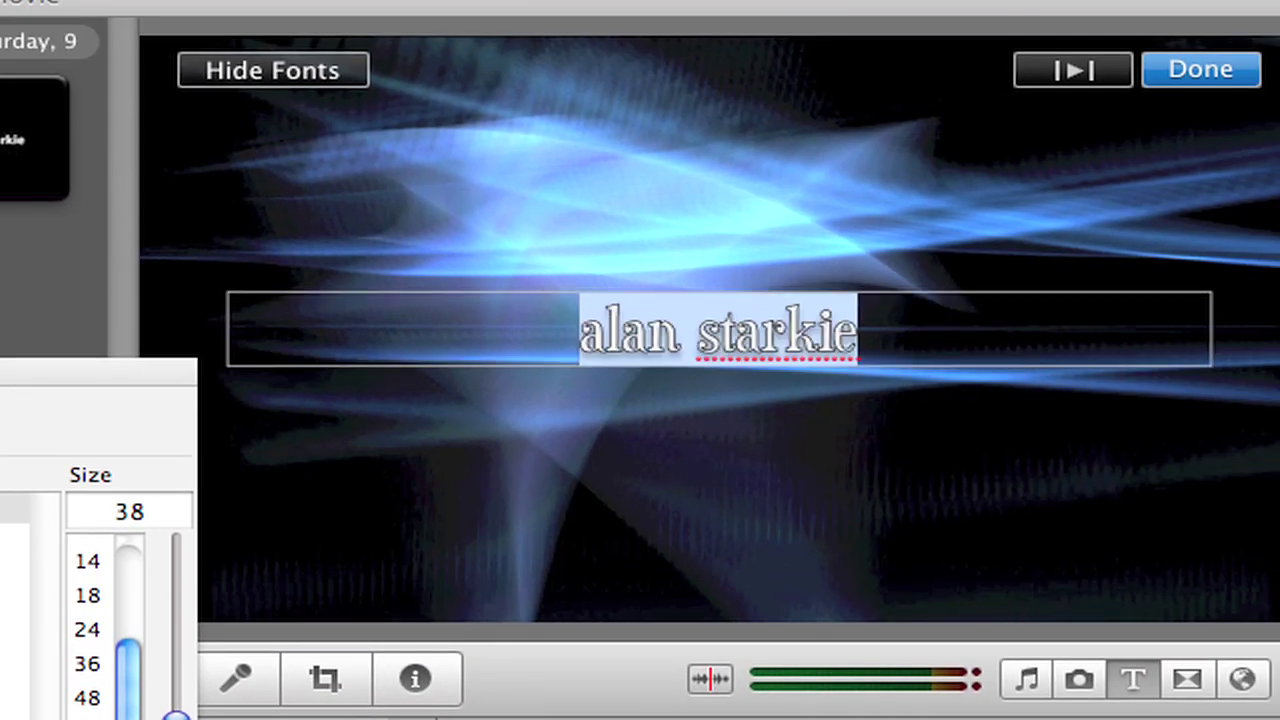
key("Down")
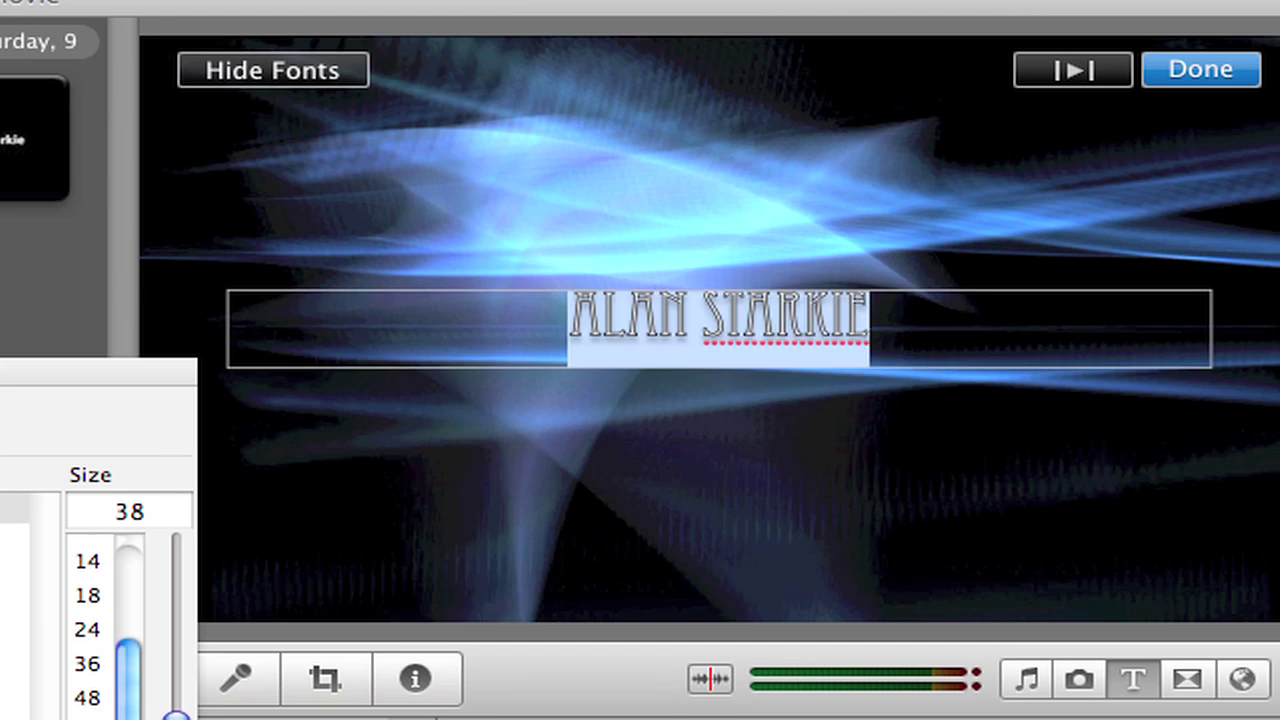
key("Down")
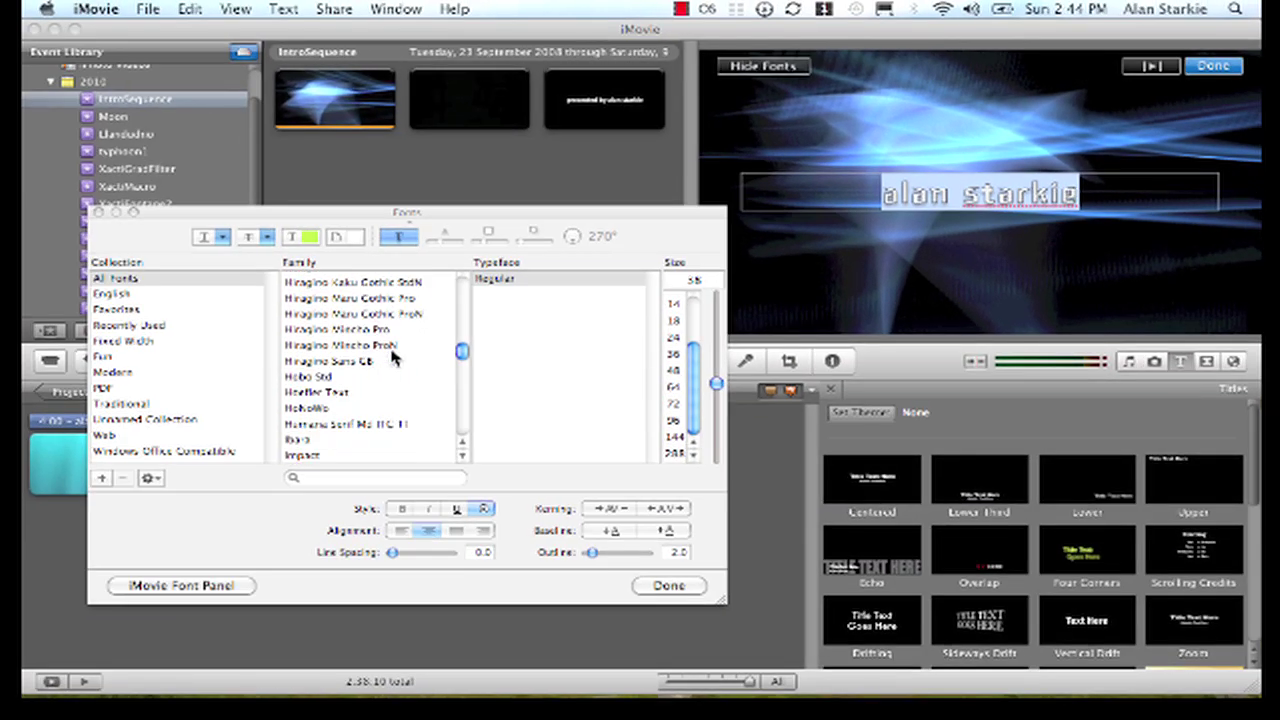
Search the families for 'fish' and set the title to Fish in Bold typeface.
scroll(390, 357, "down", 5)
scroll(390, 357, "down", 3)
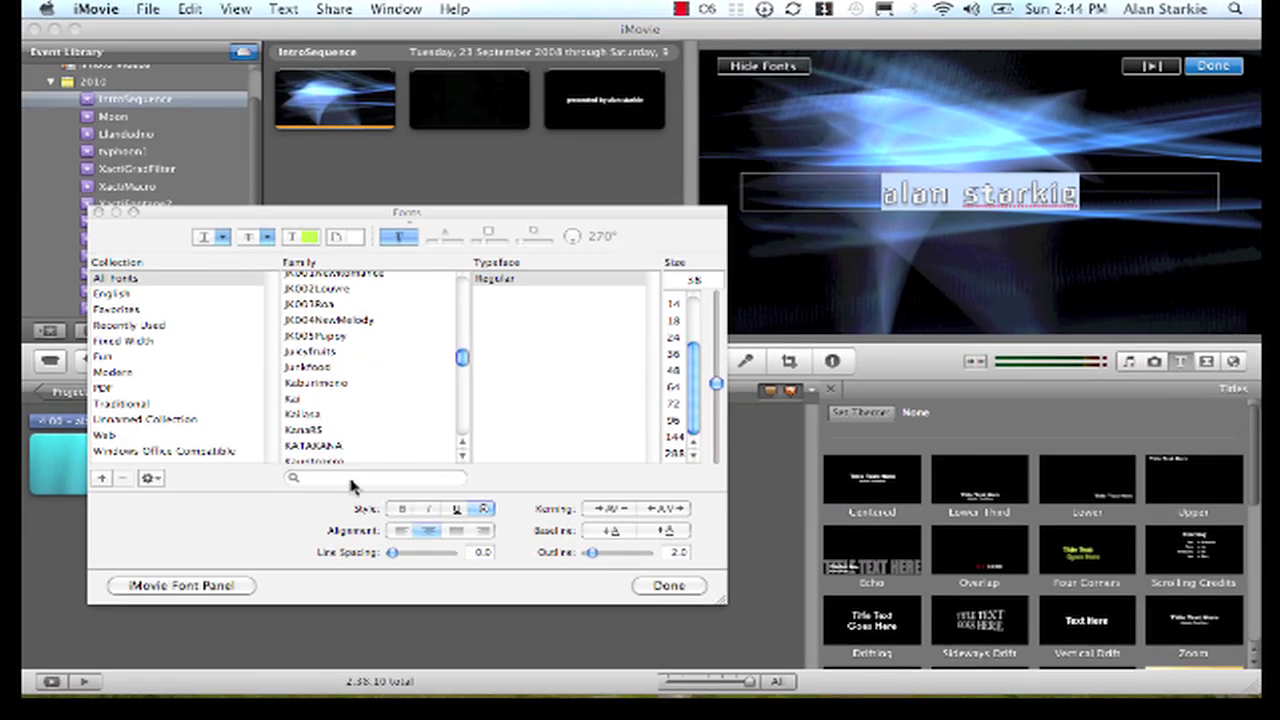
left_click(344, 479)
type("fish")
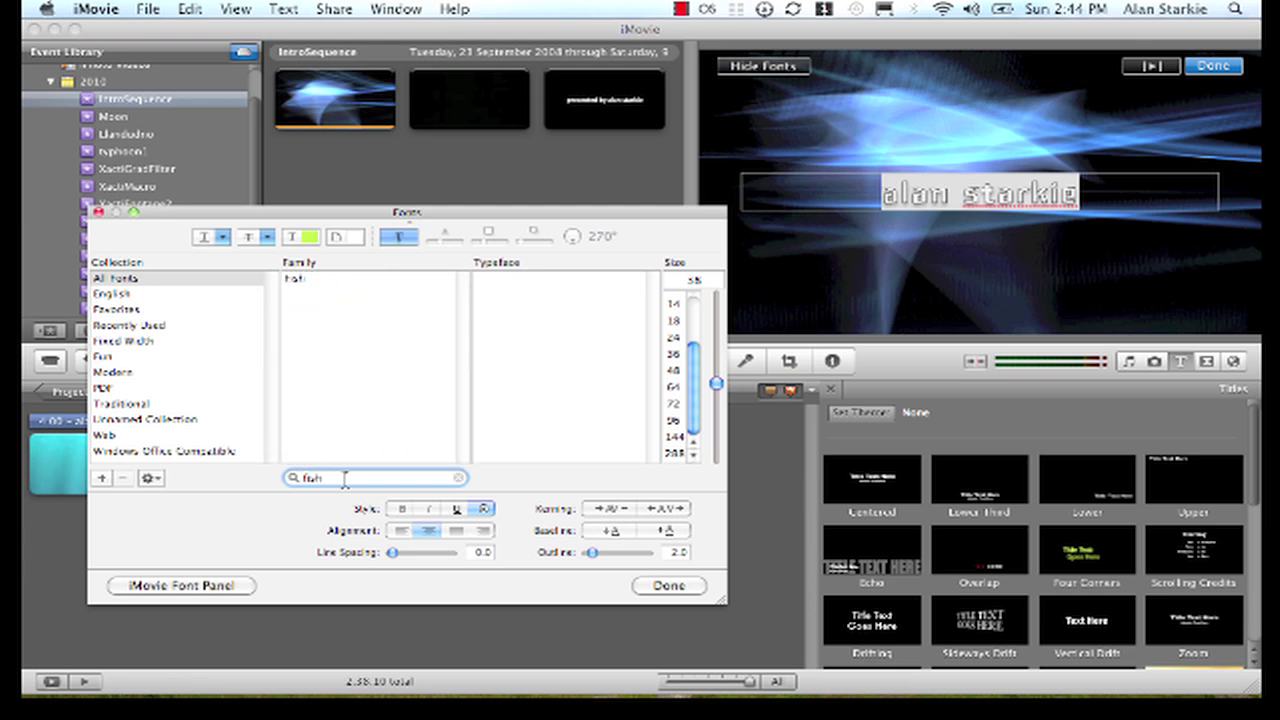
left_click(299, 281)
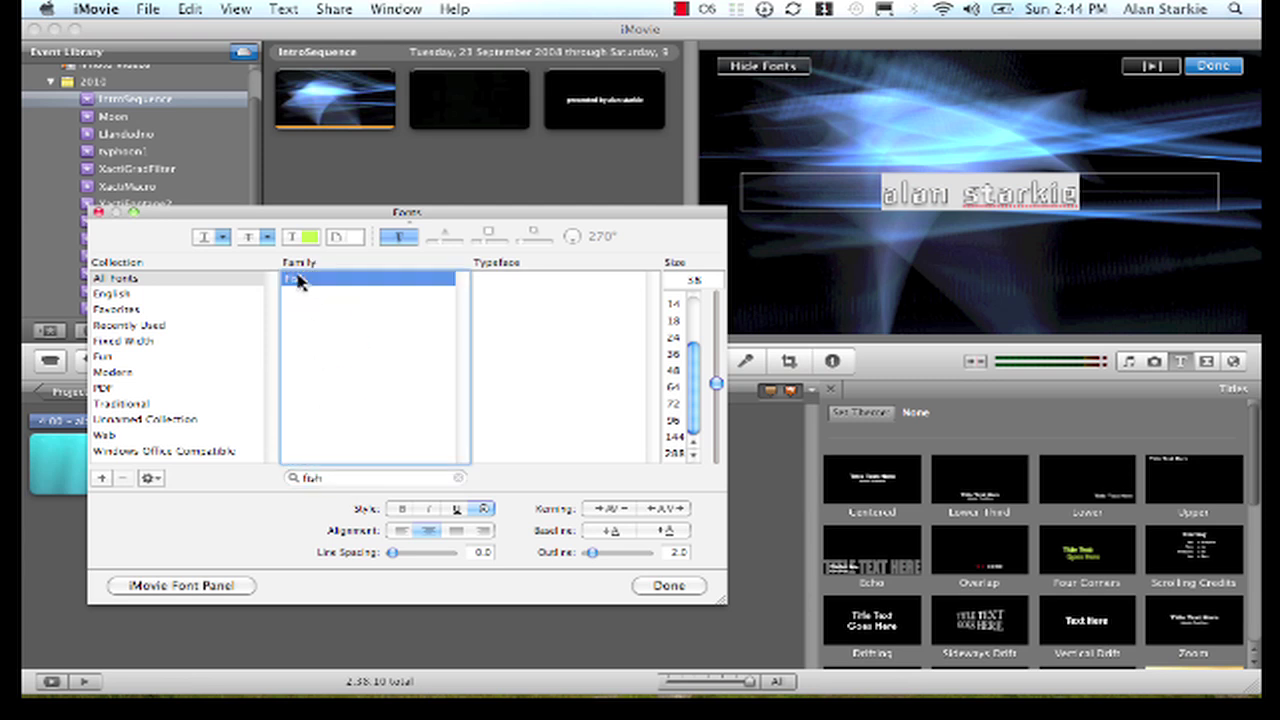
left_click(502, 282)
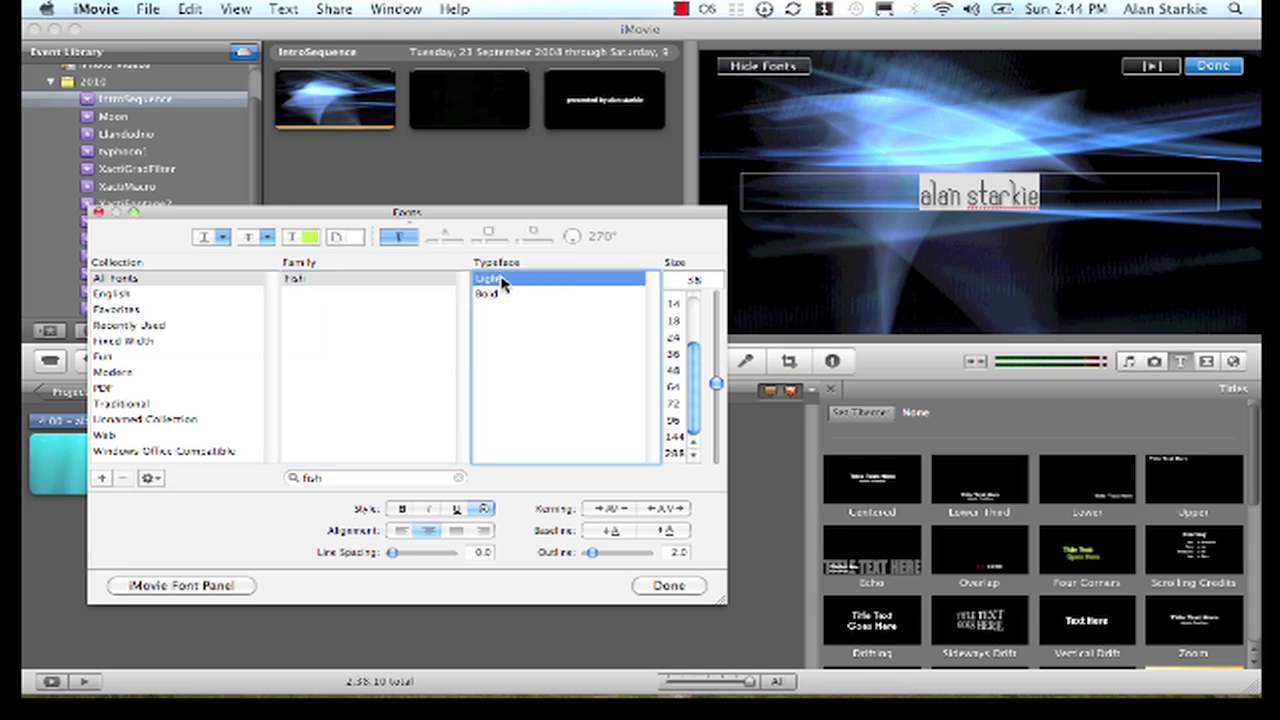
left_click(503, 295)
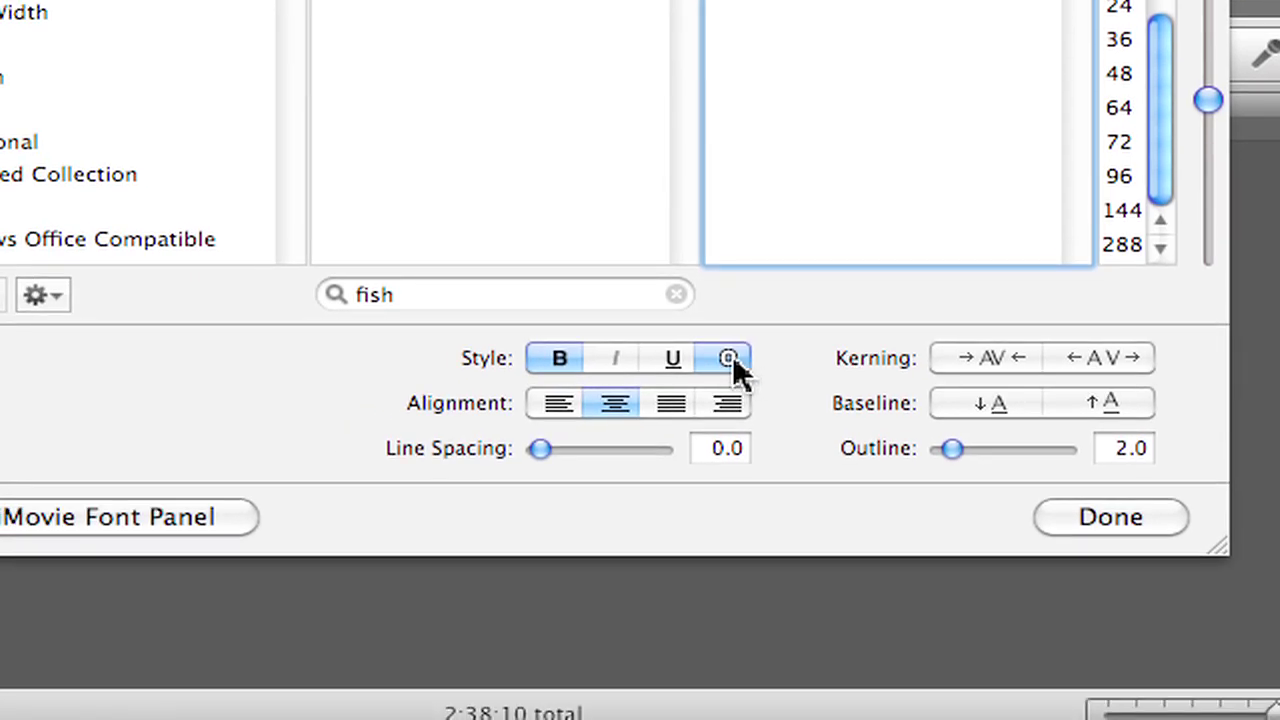
Remove the outline from the Fish Bold title and enlarge it from 64 to size 72.
left_click(729, 358)
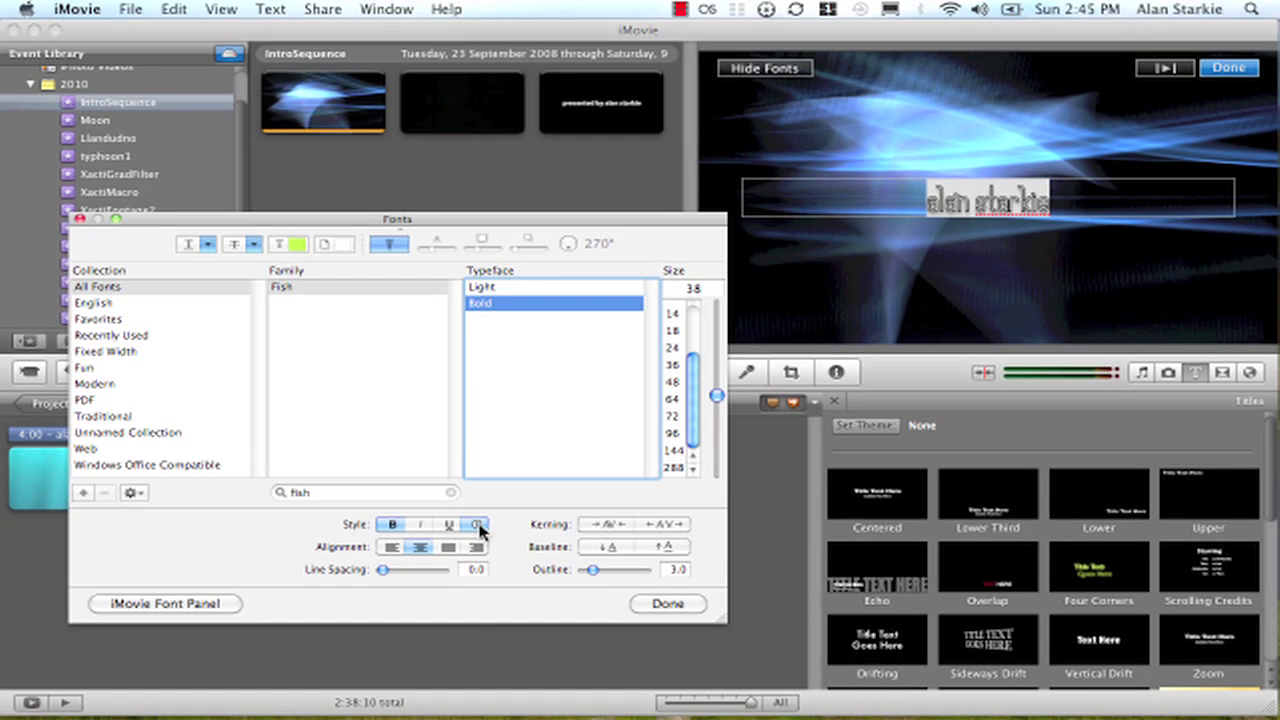
left_click(478, 526)
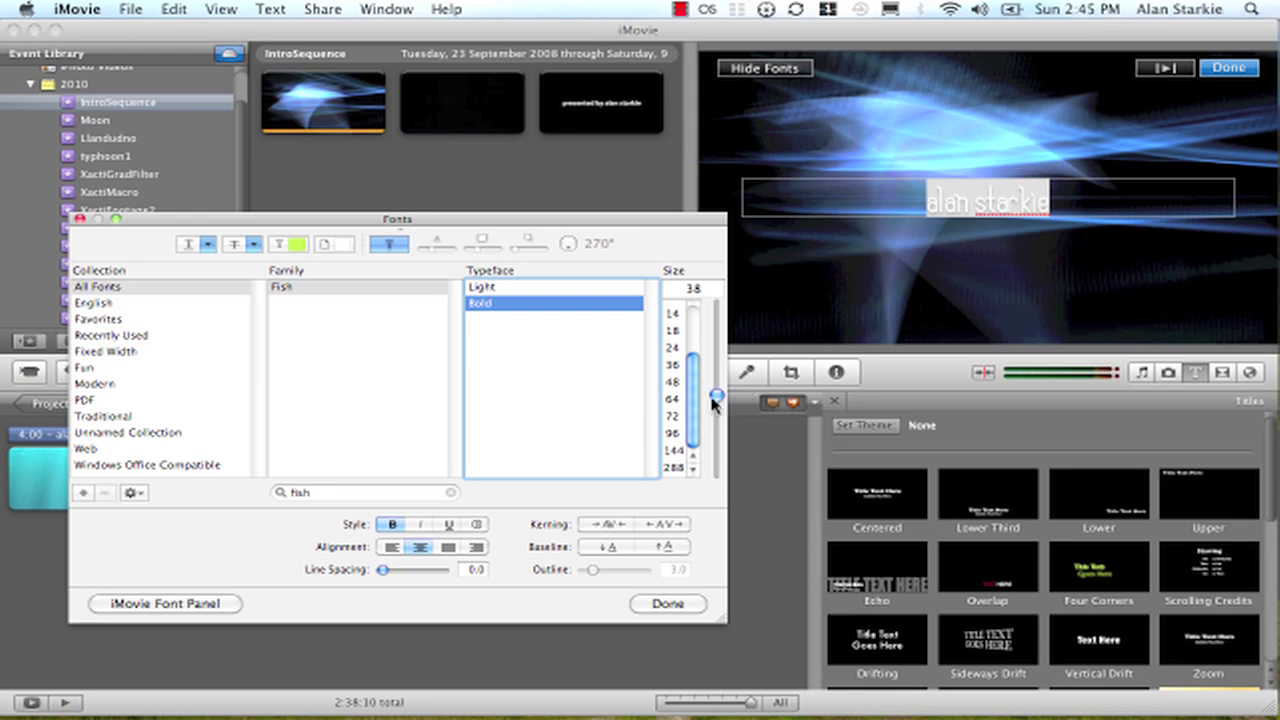
left_click(675, 399)
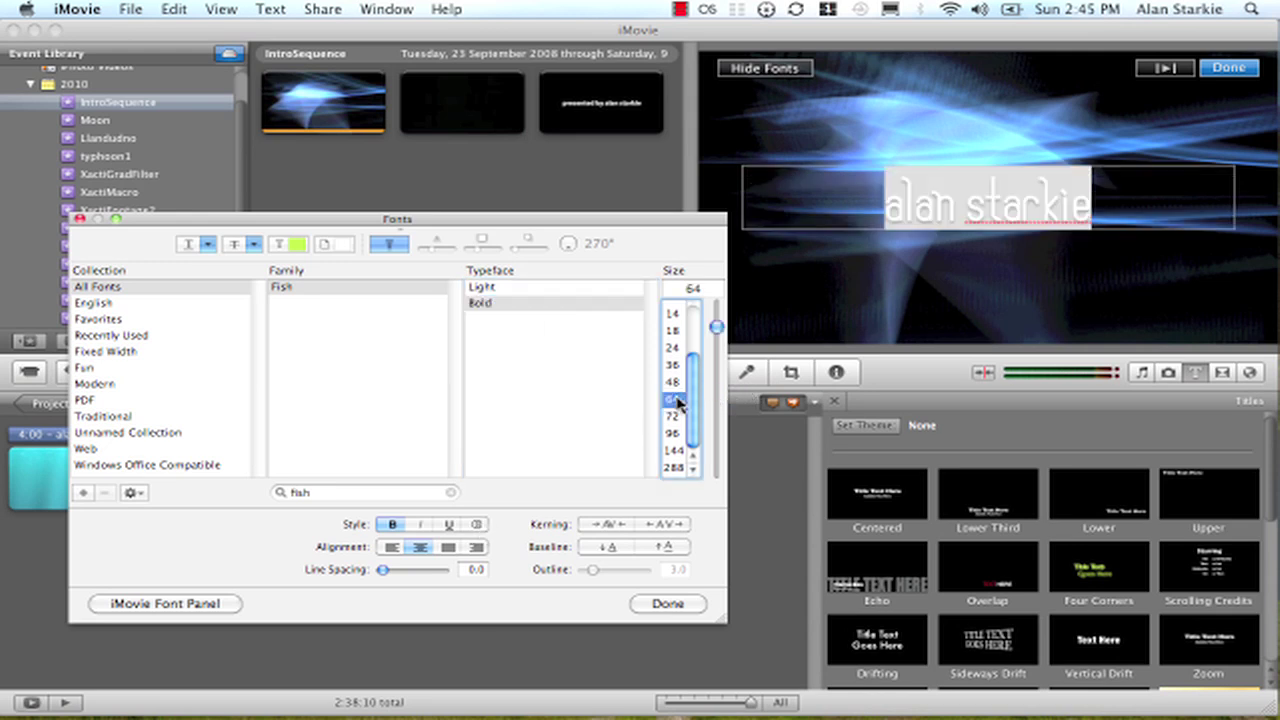
left_click(674, 417)
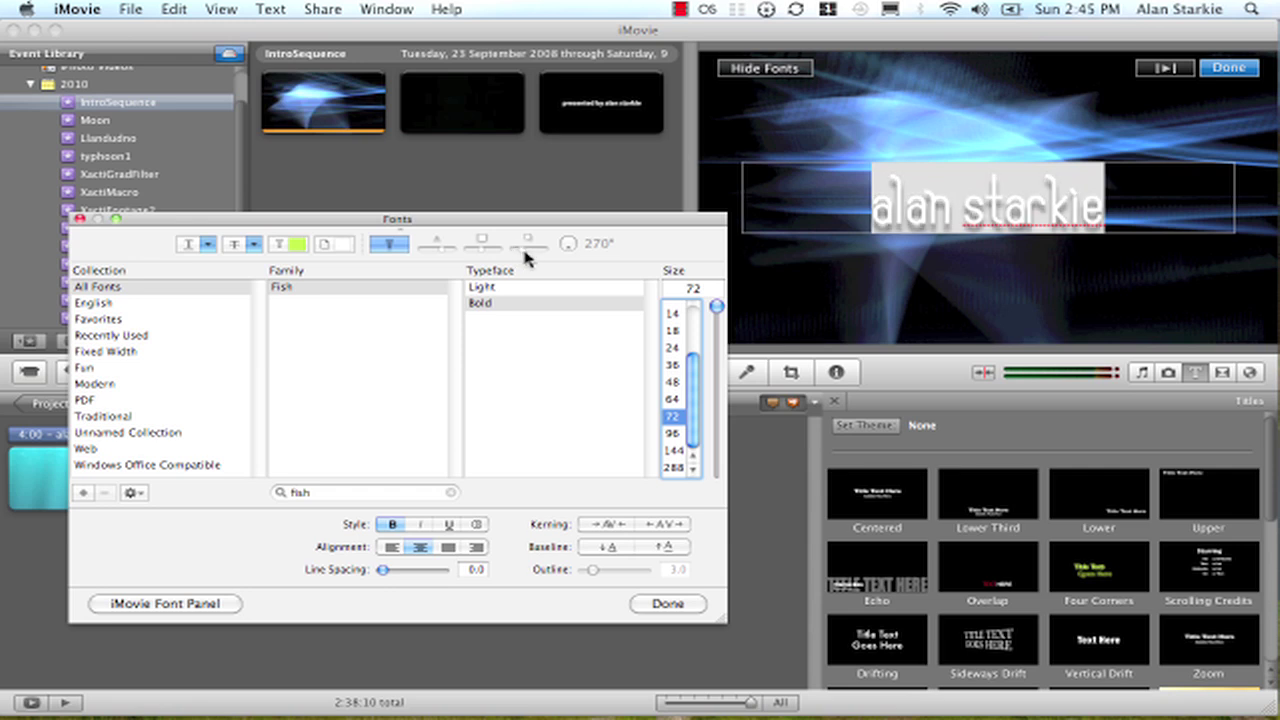
Turn the title's shadow angle to 180°, then narrow and rewiden the Fonts panel.
left_click_drag(568, 246, 564, 249)
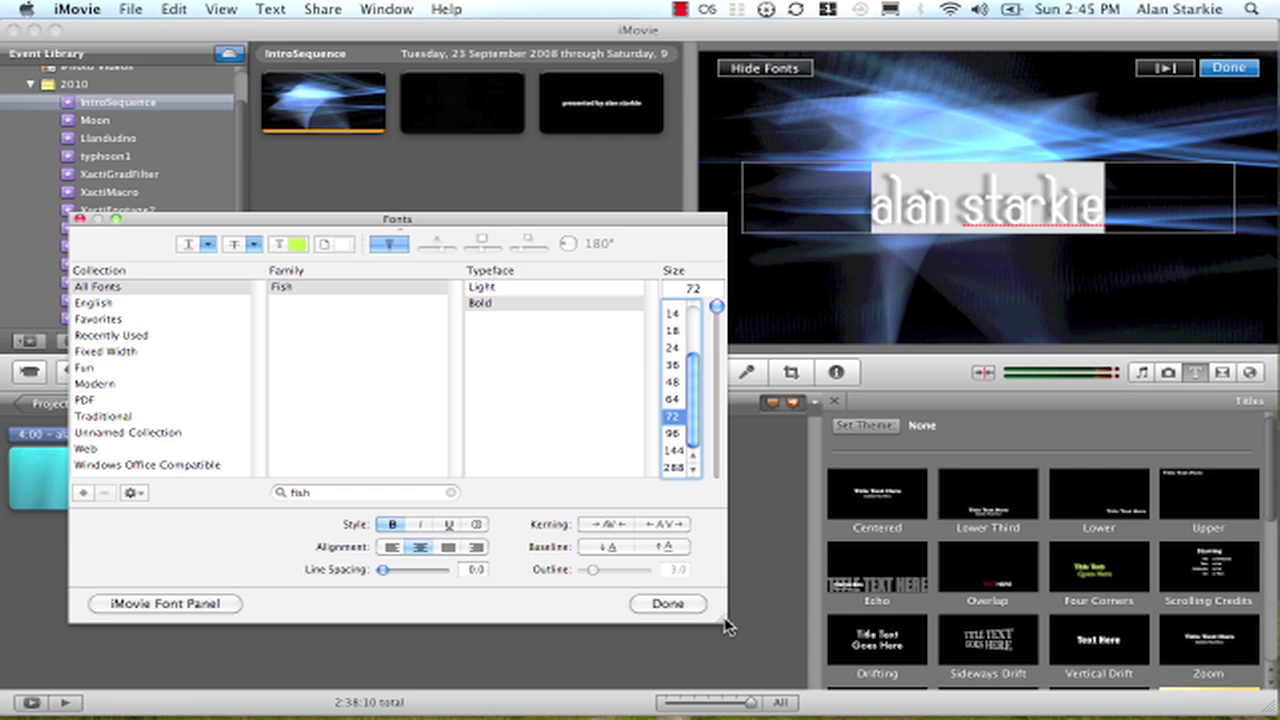
left_click_drag(722, 626, 463, 650)
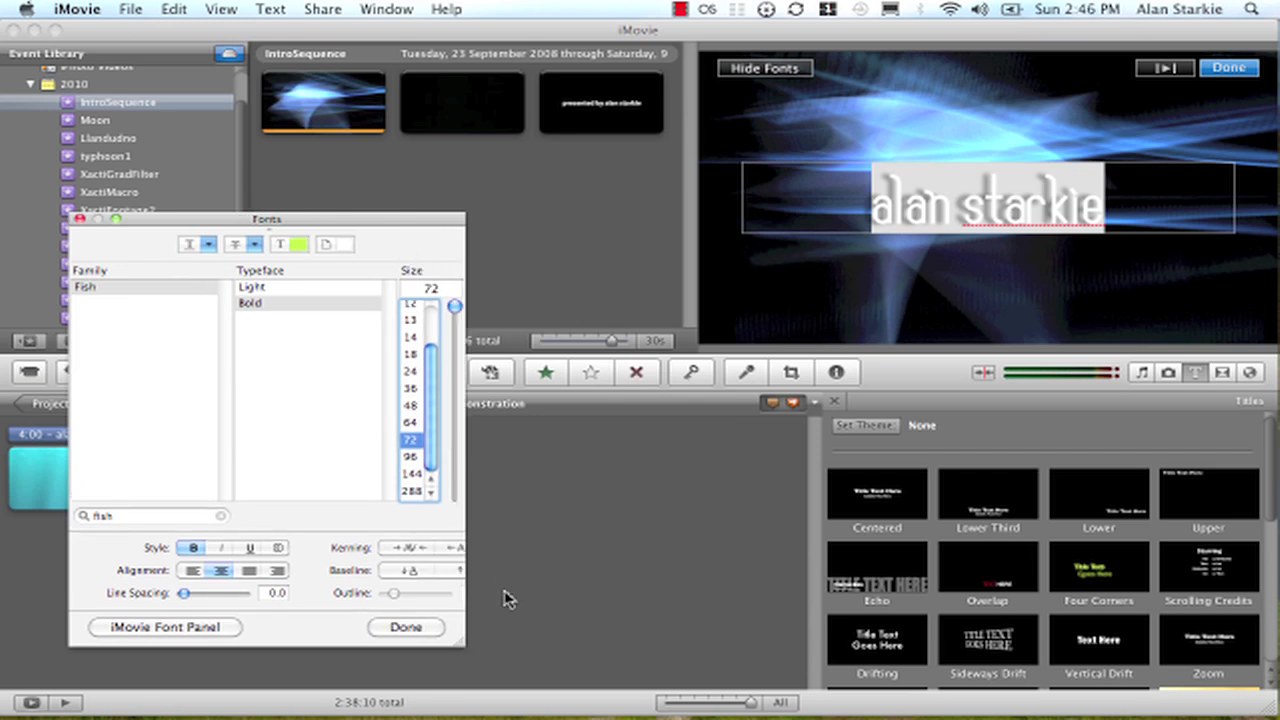
left_click_drag(462, 655, 660, 661)
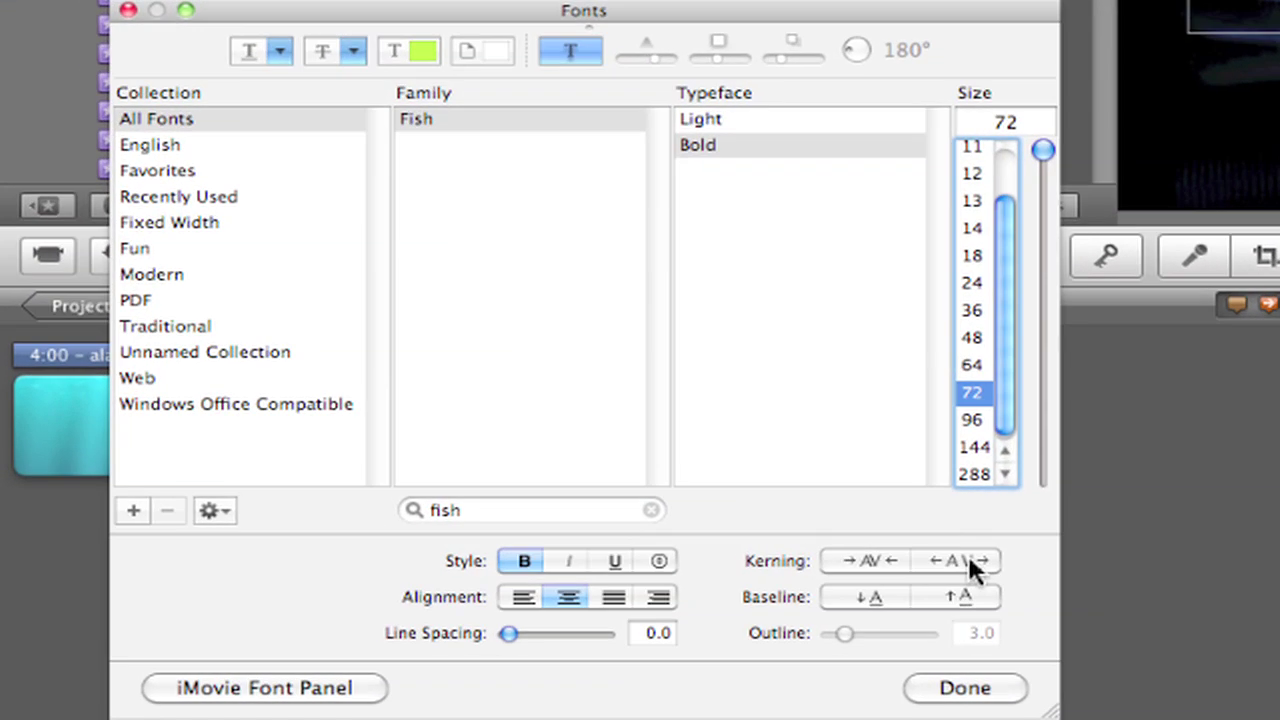
Loosen the kerning of the Fish Bold title so its letters spread wide, then close the font settings and finish editing.
left_click(967, 560)
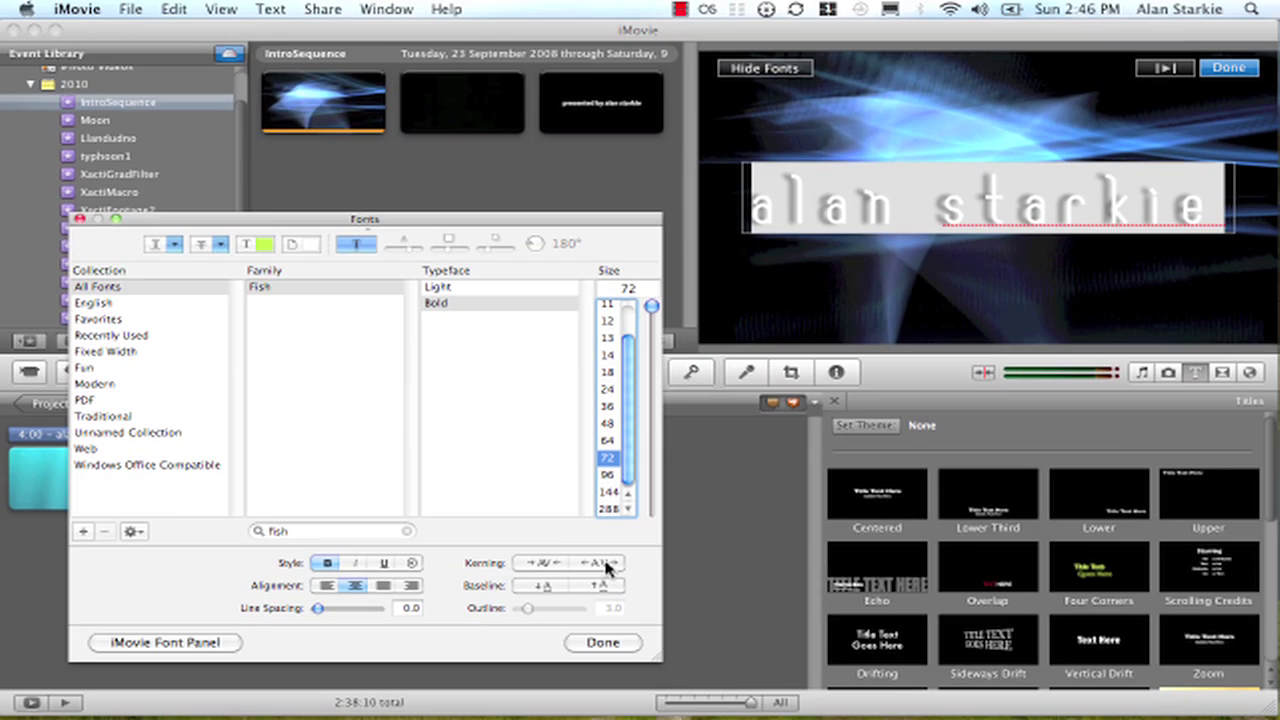
left_click(603, 643)
left_click(818, 300)
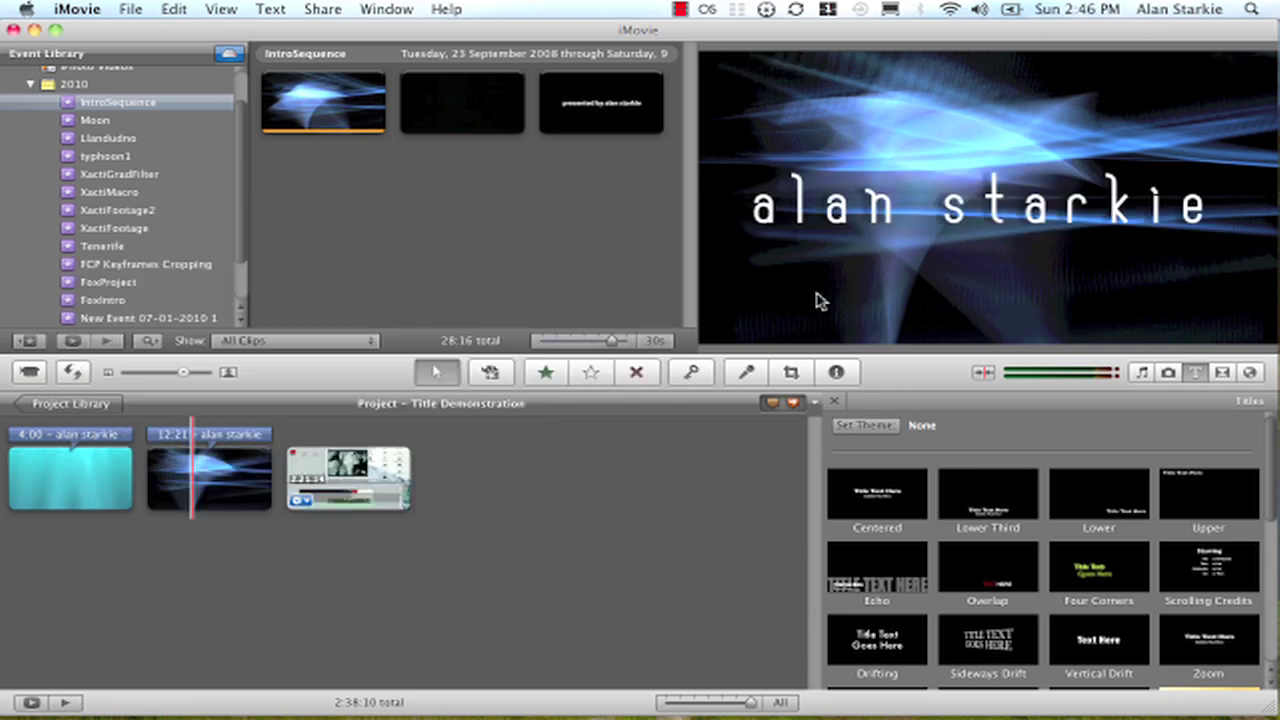